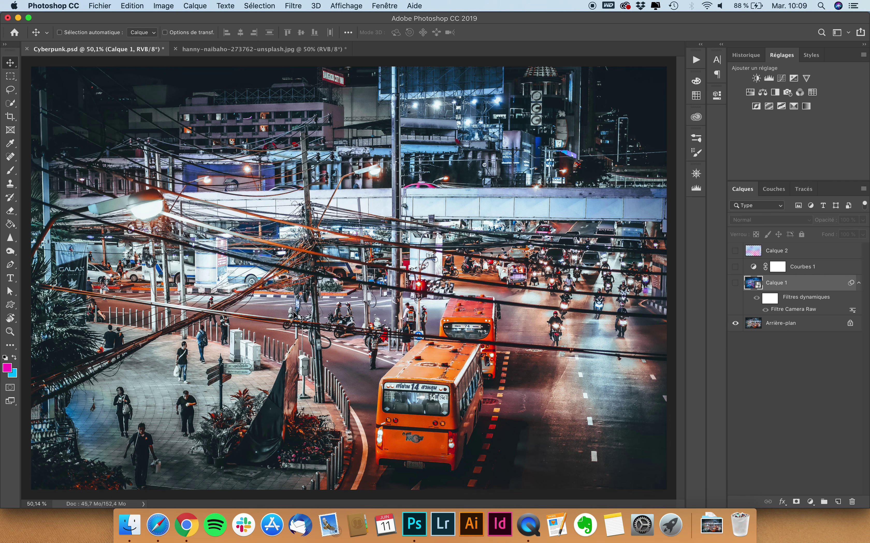
Show the hidden layers Calque 1, Courbes 1 and Calque 2 in Cyberpunk.psd to view the finished effect.
{"action": "left_click", "coordinate": [735, 283]}
{"action": "left_click", "coordinate": [734, 266]}
{"action": "left_click", "coordinate": [735, 250]}
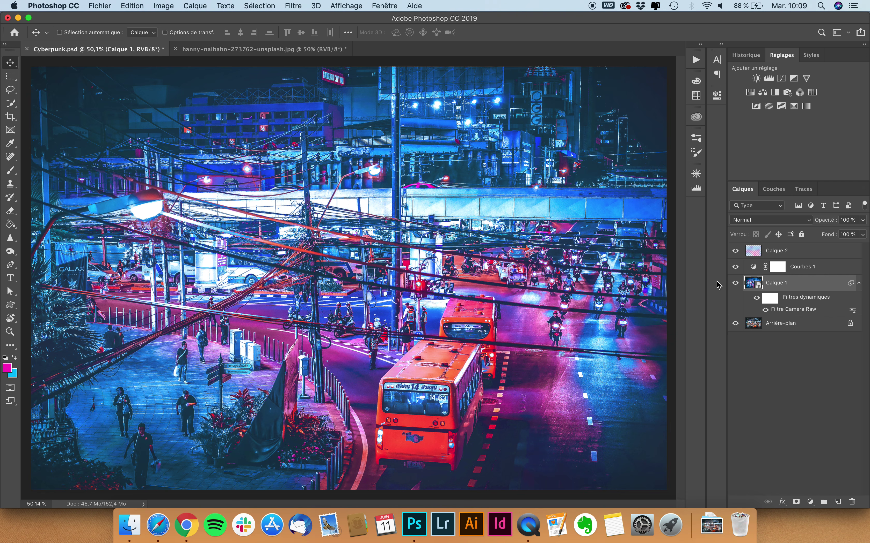
In the original Unsplash street photo, duplicate the background layer and convert the copy to a smart object.
{"action": "left_click", "coordinate": [268, 50]}
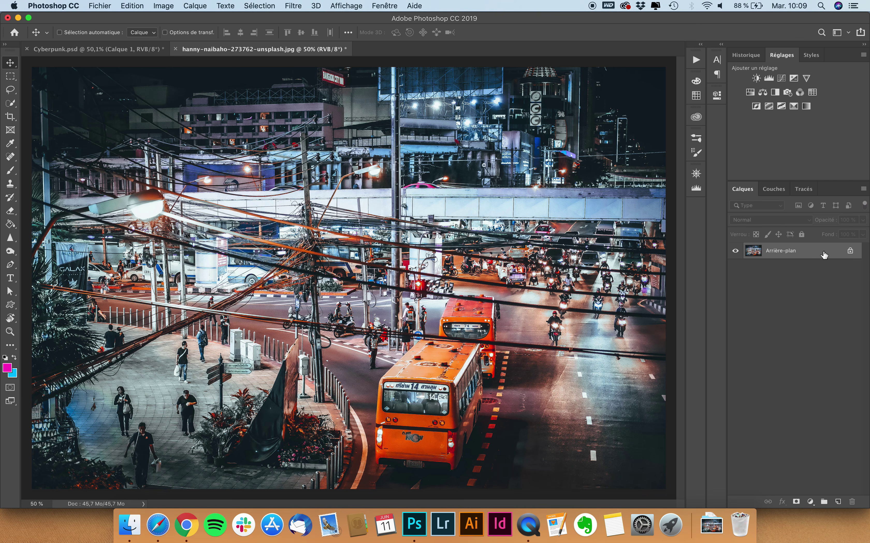
{"action": "key", "text": "super+j"}
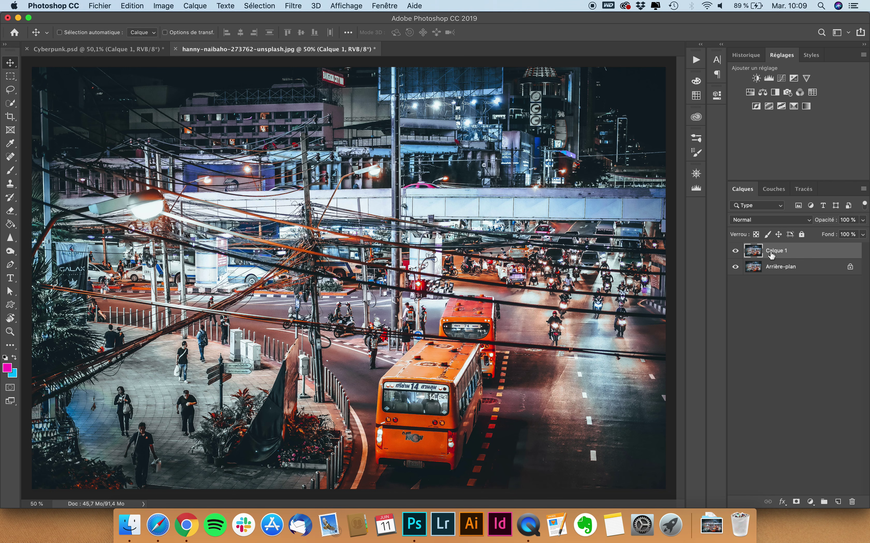
{"action": "right_click", "coordinate": [783, 256]}
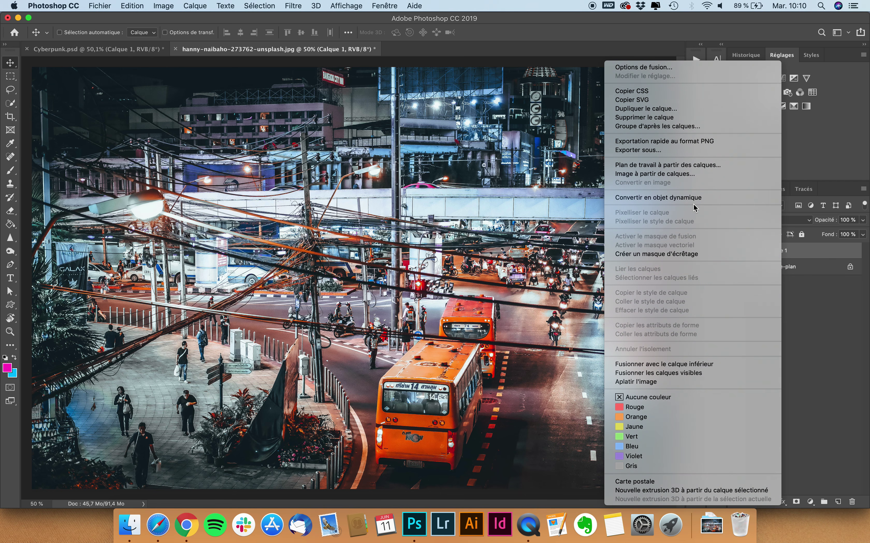
{"action": "left_click", "coordinate": [688, 199]}
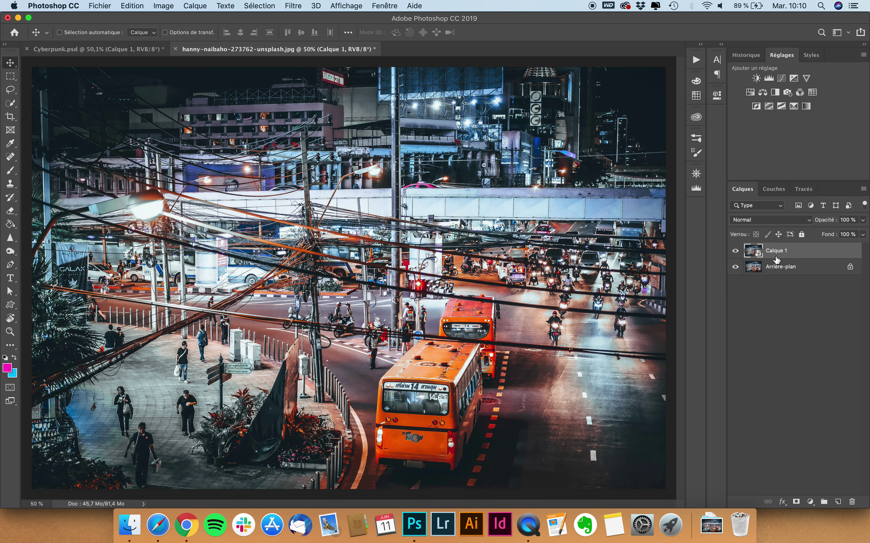
{"action": "left_click", "coordinate": [735, 251]}
{"action": "left_click", "coordinate": [735, 252]}
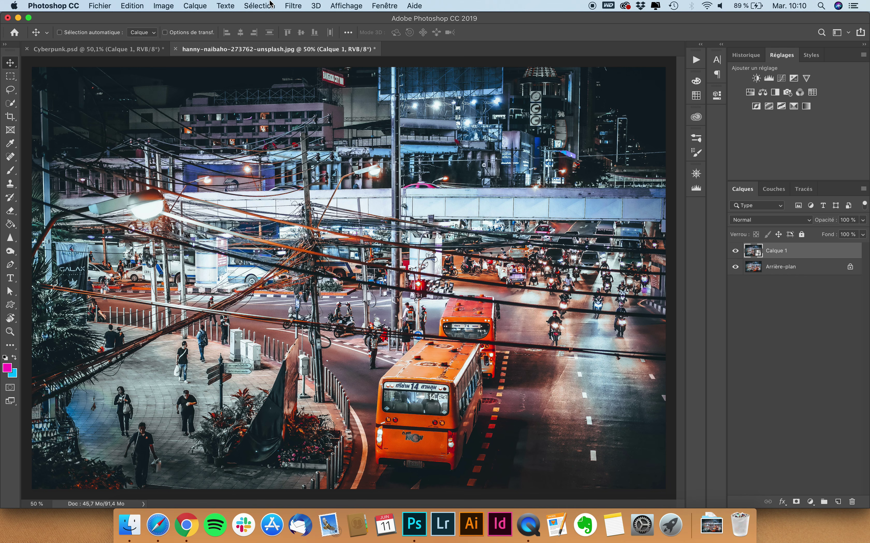
Open the Camera Raw filter on Calque 1, set Température to -25 and Teinte to +24, and compare with the defaults.
{"action": "left_click", "coordinate": [293, 6]}
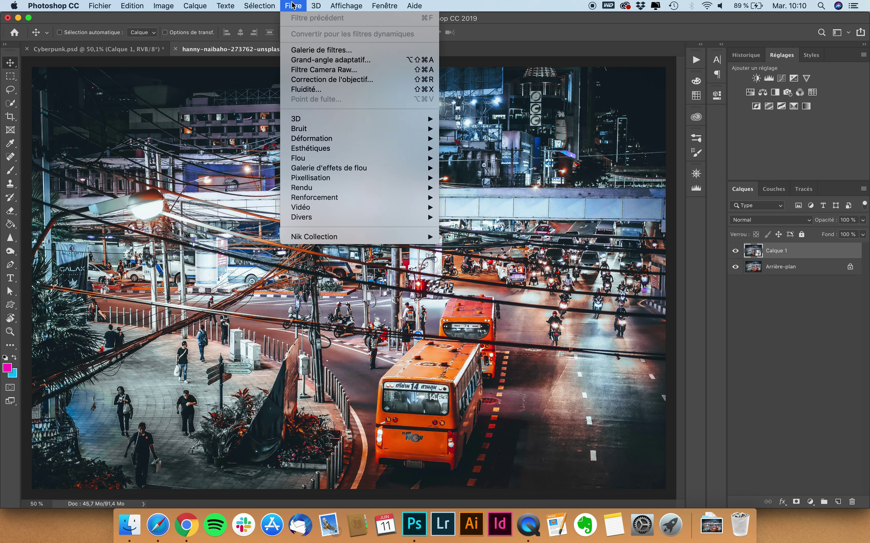
{"action": "left_click", "coordinate": [312, 71]}
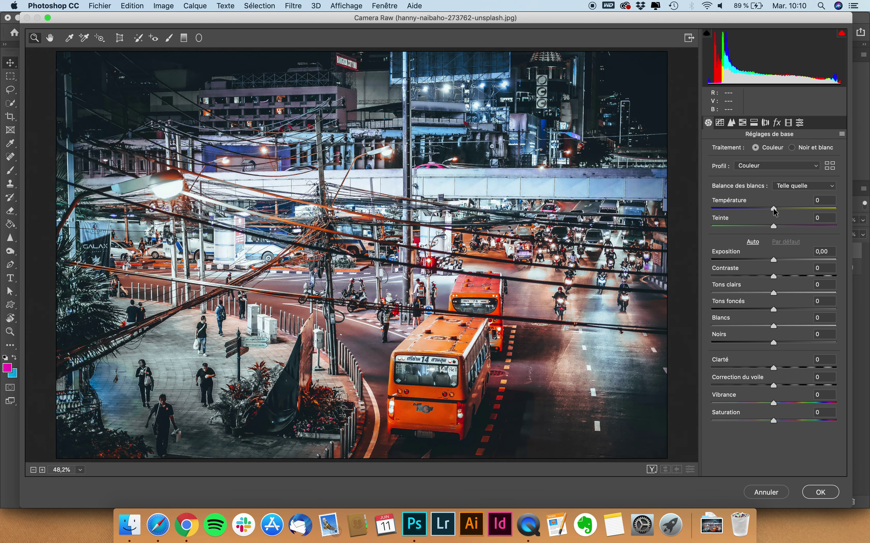
{"action": "left_click_drag", "start_coordinate": [773, 211], "coordinate": [760, 213]}
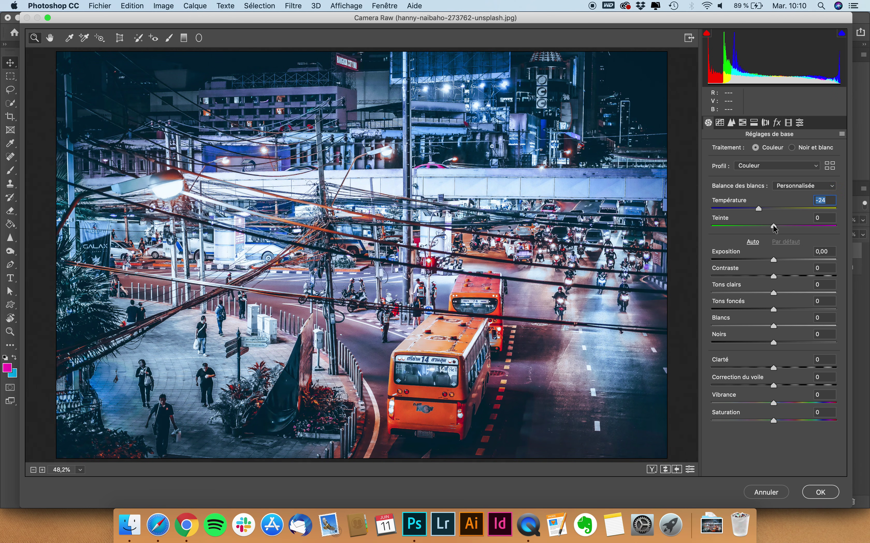
{"action": "mouse_move", "coordinate": [773, 227]}
{"action": "left_mouse_down"}
{"action": "mouse_move", "coordinate": [833, 228]}
{"action": "mouse_move", "coordinate": [788, 228]}
{"action": "left_mouse_up"}
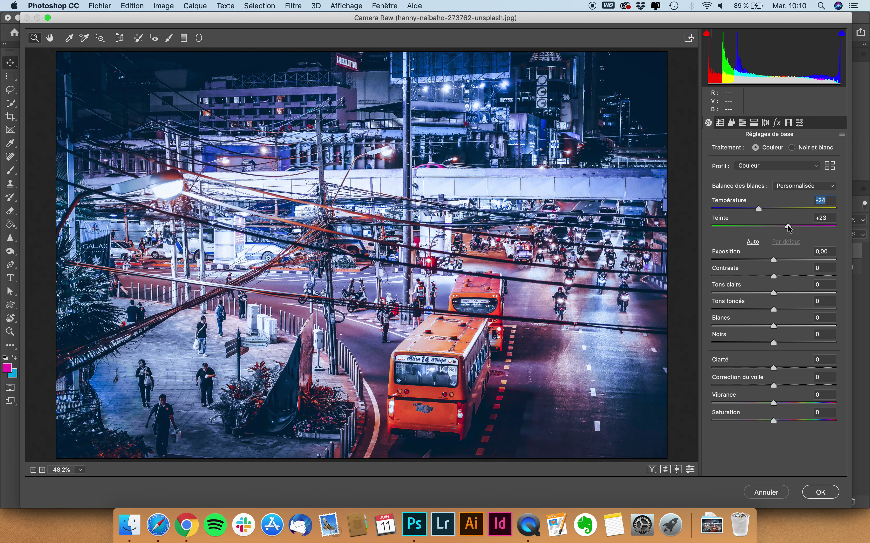
{"action": "left_click_drag", "start_coordinate": [788, 226], "coordinate": [758, 210]}
{"action": "left_click", "coordinate": [690, 469]}
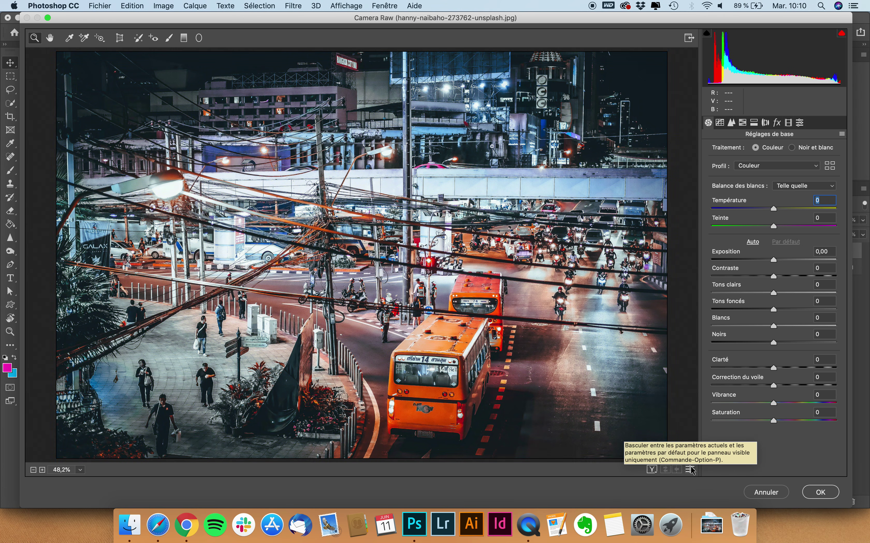
{"action": "left_click", "coordinate": [690, 469]}
{"action": "left_click", "coordinate": [690, 469]}
{"action": "left_click", "coordinate": [690, 469]}
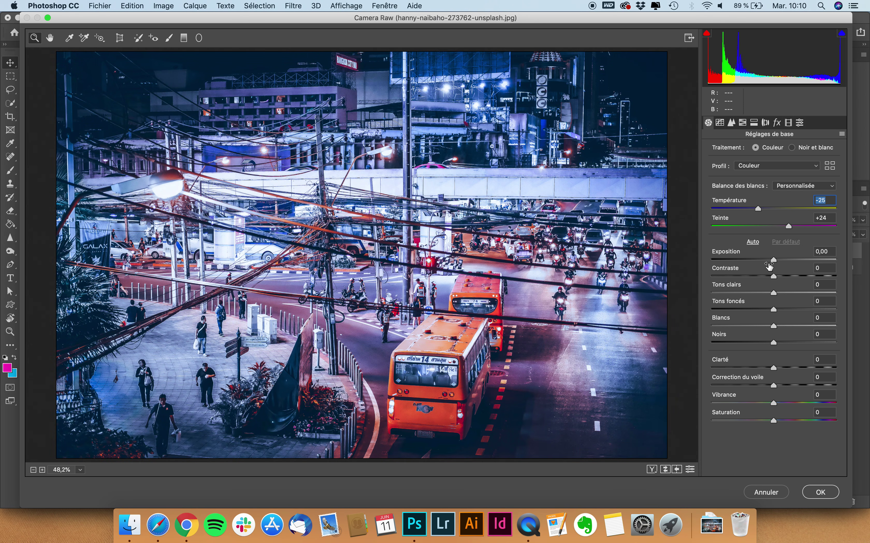
Set Tons clairs to -53, Tons foncés to +68, Blancs to +32 and Noirs to -14 in the basic adjustments.
{"action": "left_click", "coordinate": [773, 294]}
{"action": "left_click_drag", "start_coordinate": [773, 293], "coordinate": [823, 298]}
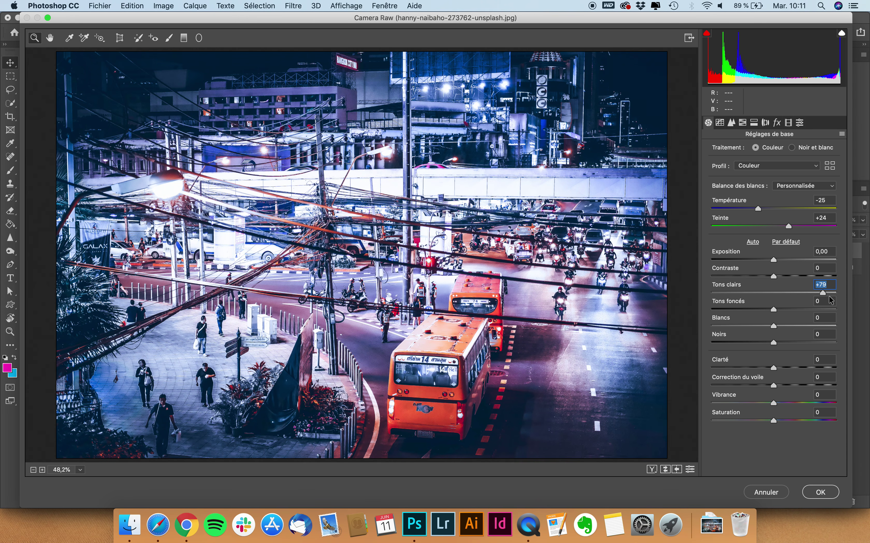
{"action": "left_click_drag", "start_coordinate": [822, 293], "coordinate": [735, 294]}
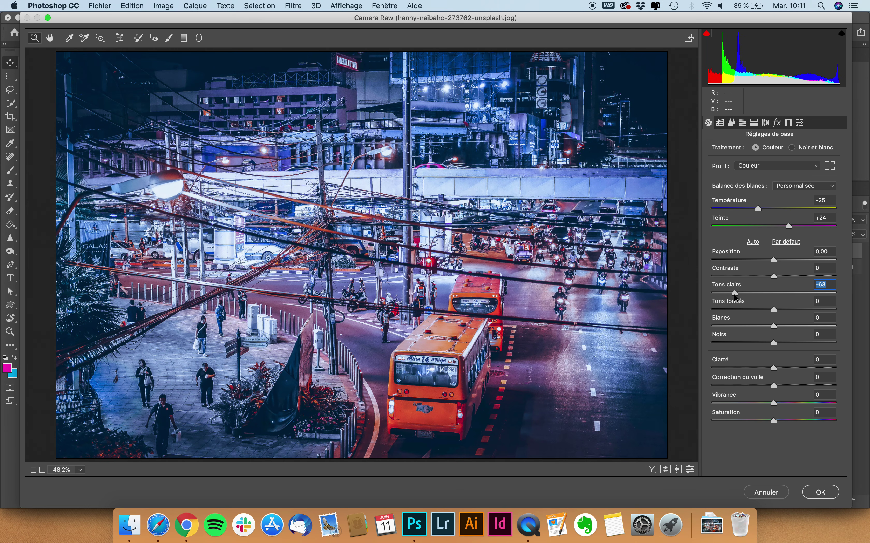
{"action": "left_click_drag", "start_coordinate": [737, 294], "coordinate": [739, 294]}
{"action": "left_click_drag", "start_coordinate": [774, 308], "coordinate": [817, 313]}
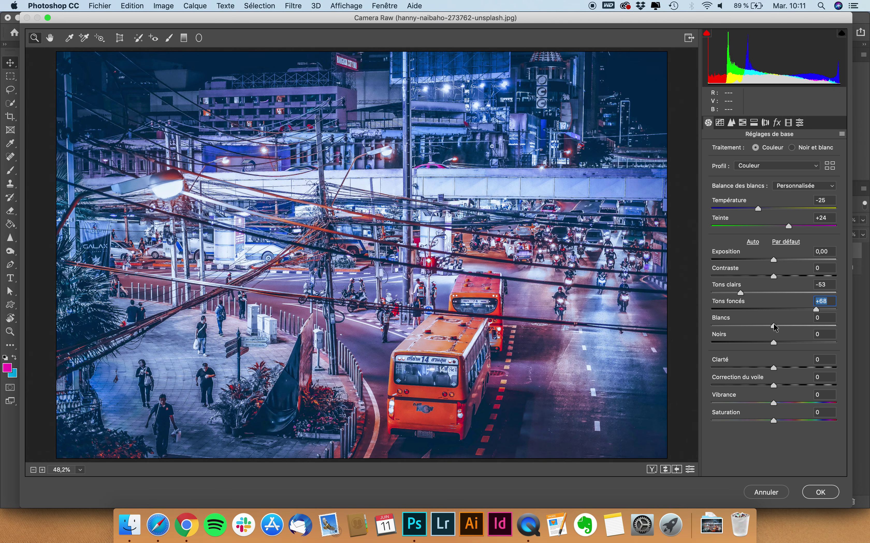
{"action": "left_click_drag", "start_coordinate": [775, 328], "coordinate": [793, 330]}
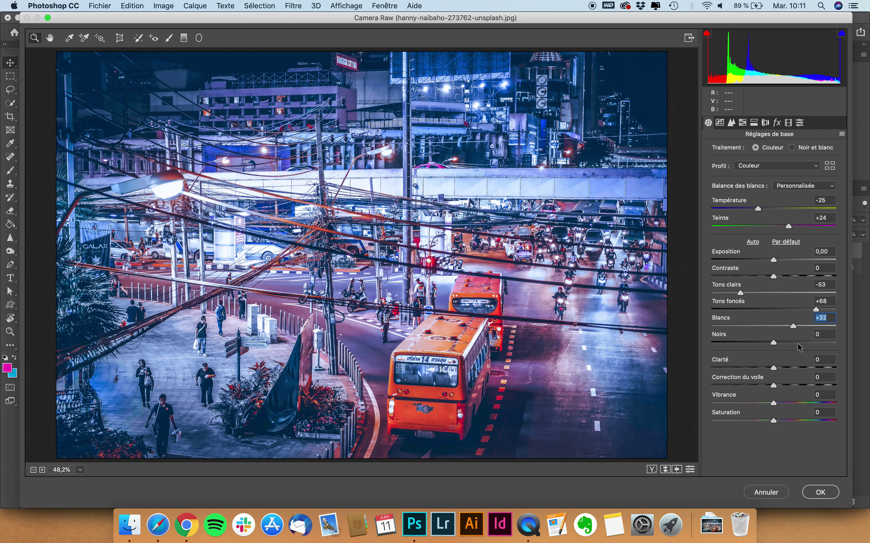
{"action": "mouse_move", "coordinate": [773, 344]}
{"action": "left_mouse_down"}
{"action": "mouse_move", "coordinate": [803, 343]}
{"action": "mouse_move", "coordinate": [775, 351]}
{"action": "mouse_move", "coordinate": [803, 346]}
{"action": "mouse_move", "coordinate": [764, 343]}
{"action": "left_mouse_up"}
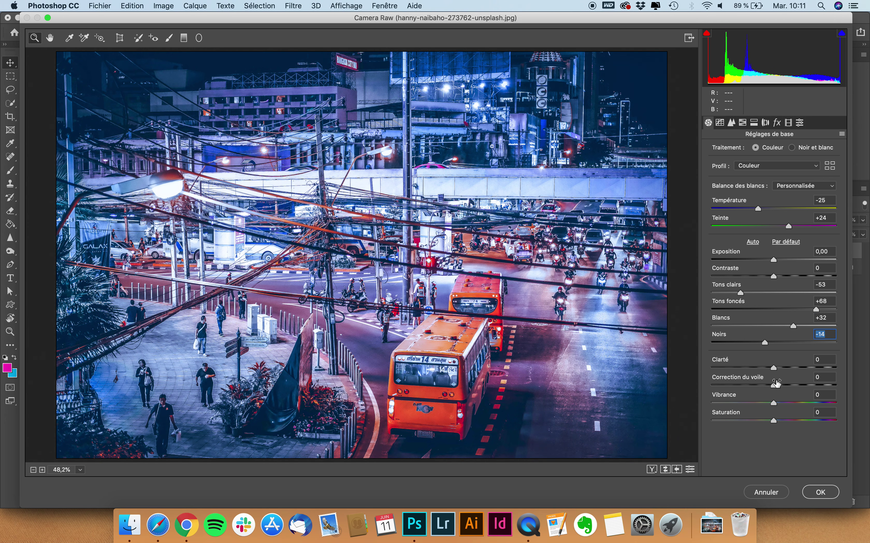
Set Correction du voile to +20, Contraste to +14 and Vibrance to +23 in the basic adjustments.
{"action": "left_click_drag", "start_coordinate": [774, 384], "coordinate": [786, 385]}
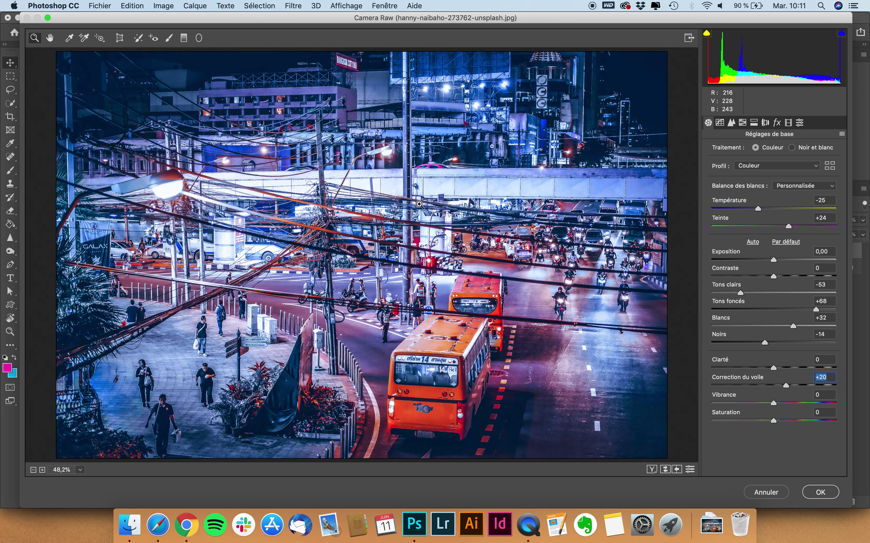
{"action": "mouse_move", "coordinate": [772, 274]}
{"action": "left_mouse_down"}
{"action": "mouse_move", "coordinate": [808, 280]}
{"action": "mouse_move", "coordinate": [782, 283]}
{"action": "left_mouse_up"}
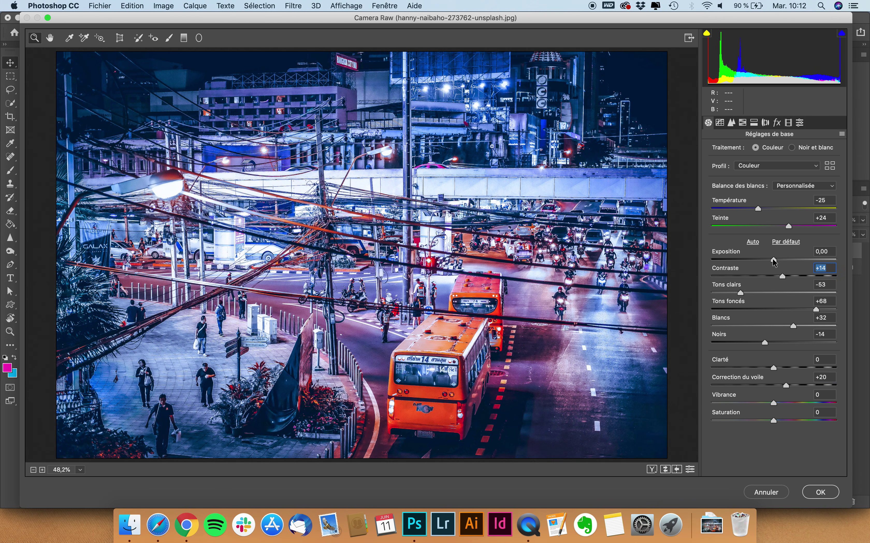
{"action": "mouse_move", "coordinate": [773, 260]}
{"action": "left_mouse_down"}
{"action": "mouse_move", "coordinate": [785, 261]}
{"action": "mouse_move", "coordinate": [772, 264]}
{"action": "left_mouse_up"}
{"action": "left_click_drag", "start_coordinate": [773, 404], "coordinate": [826, 407]}
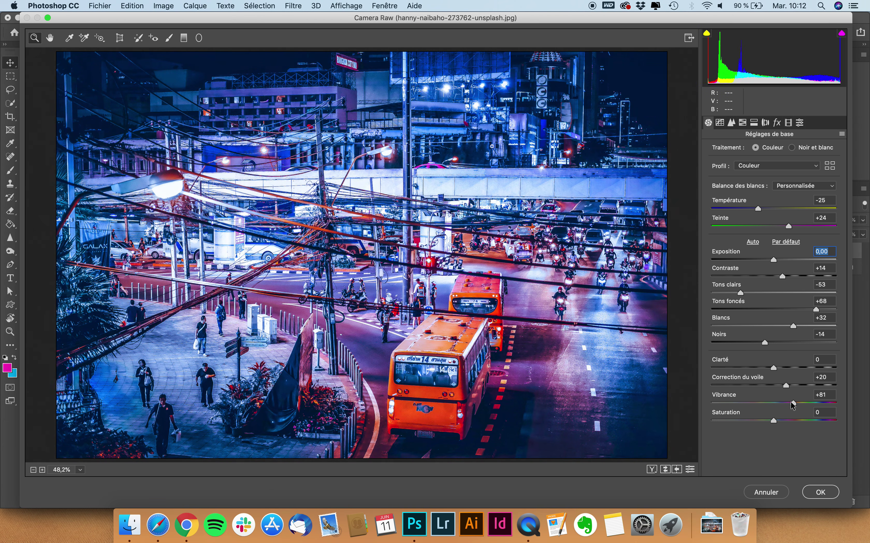
{"action": "left_click_drag", "start_coordinate": [826, 406], "coordinate": [787, 406]}
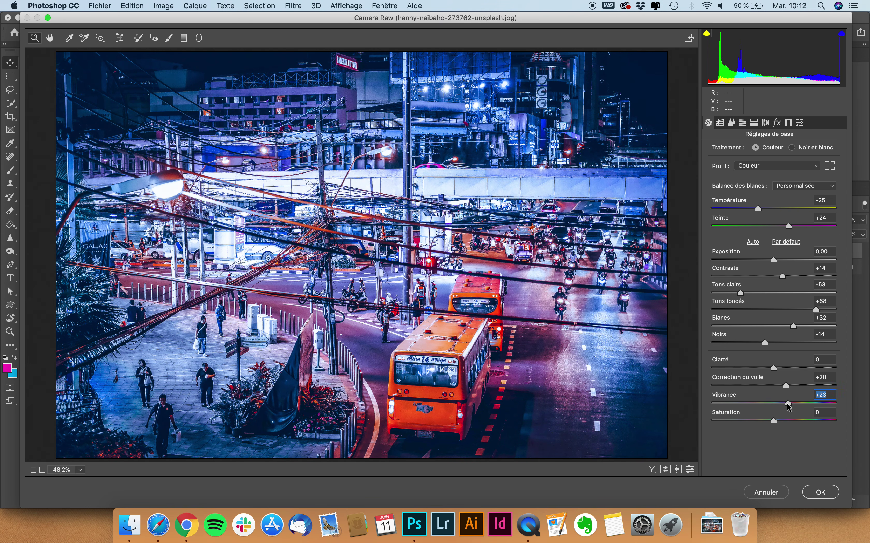
Shift the HSL hues (Réglages TSI), setting Bleus to -26, Violets to +53 and Oranges to +27.
{"action": "left_click", "coordinate": [756, 124]}
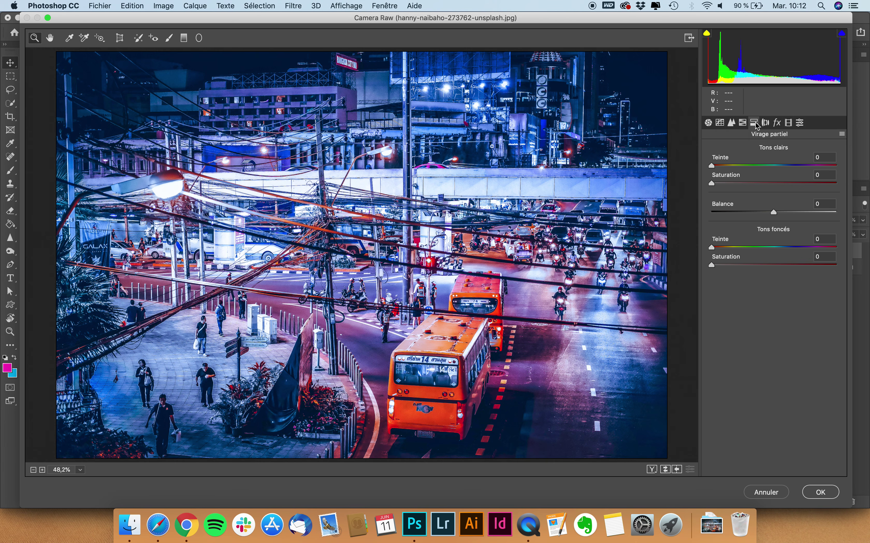
{"action": "left_click", "coordinate": [741, 123]}
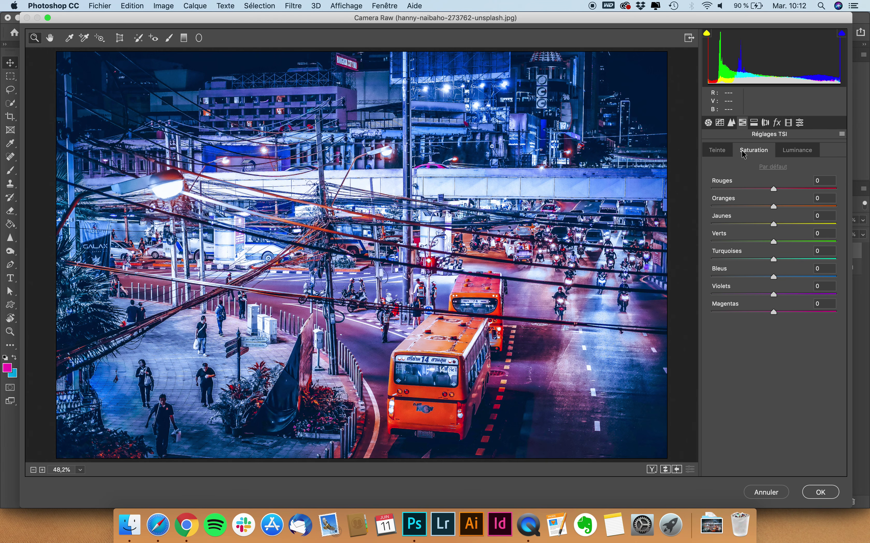
{"action": "left_click", "coordinate": [716, 153]}
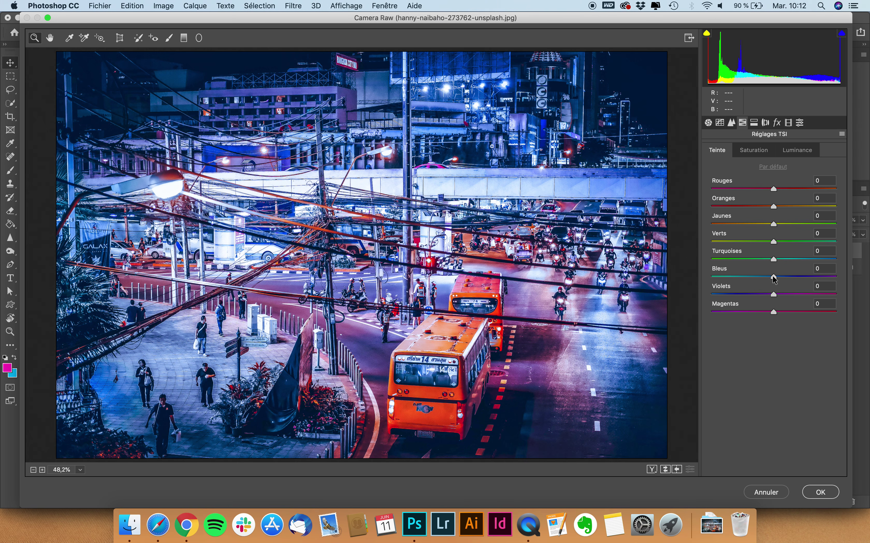
{"action": "mouse_move", "coordinate": [775, 279]}
{"action": "left_mouse_down"}
{"action": "mouse_move", "coordinate": [798, 276]}
{"action": "mouse_move", "coordinate": [751, 276]}
{"action": "mouse_move", "coordinate": [795, 276]}
{"action": "mouse_move", "coordinate": [761, 278]}
{"action": "left_mouse_up"}
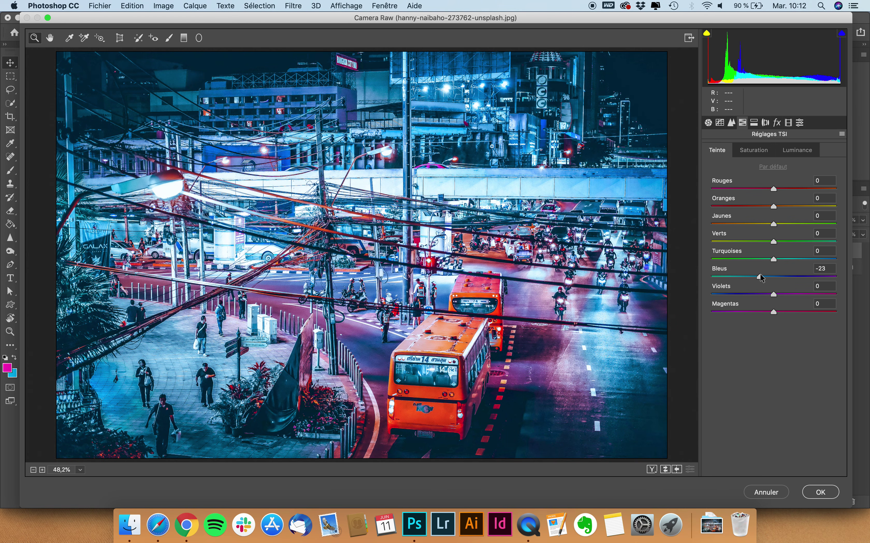
{"action": "left_click_drag", "start_coordinate": [762, 278], "coordinate": [761, 278]}
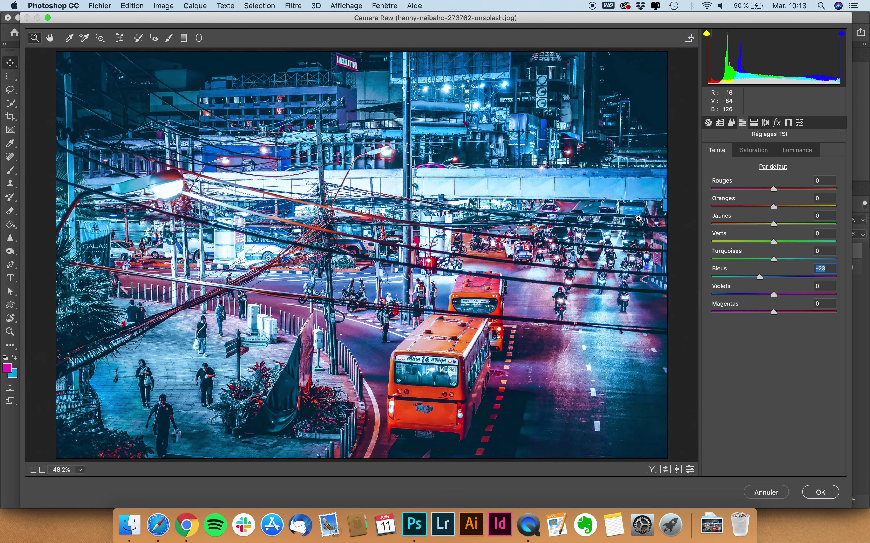
{"action": "left_click_drag", "start_coordinate": [773, 294], "coordinate": [809, 290]}
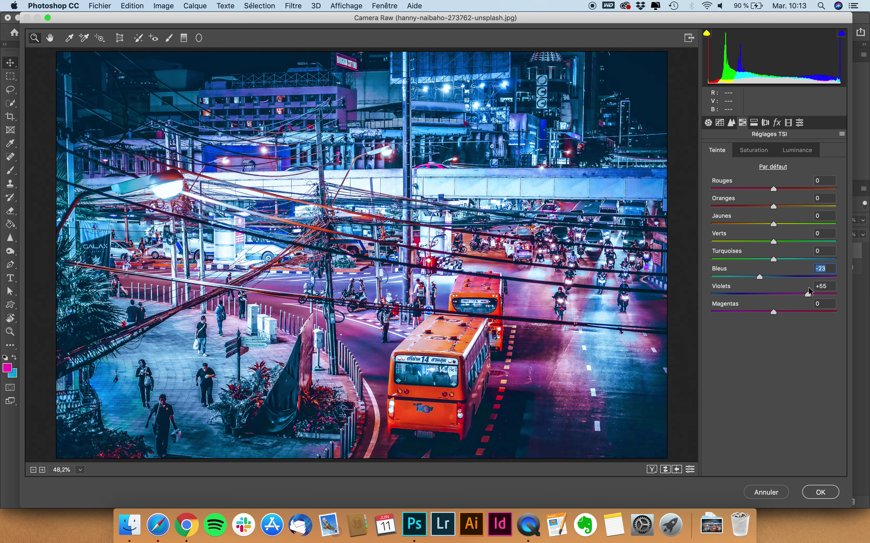
{"action": "left_click", "coordinate": [807, 291]}
{"action": "left_click_drag", "start_coordinate": [758, 277], "coordinate": [757, 276]}
{"action": "left_click_drag", "start_coordinate": [773, 207], "coordinate": [791, 210]}
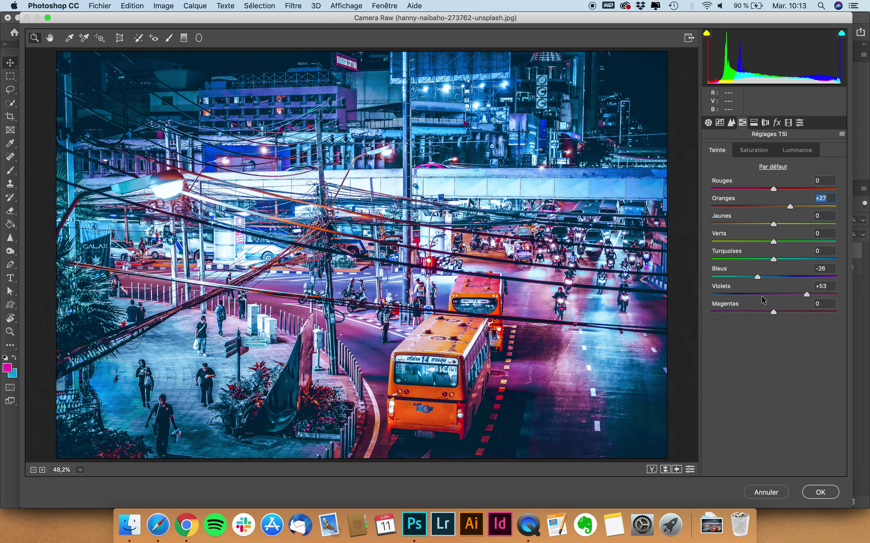
{"action": "mouse_move", "coordinate": [773, 259]}
{"action": "left_mouse_down"}
{"action": "mouse_move", "coordinate": [804, 260]}
{"action": "mouse_move", "coordinate": [733, 262]}
{"action": "mouse_move", "coordinate": [781, 263]}
{"action": "mouse_move", "coordinate": [774, 267]}
{"action": "left_mouse_up"}
{"action": "mouse_move", "coordinate": [773, 312]}
{"action": "left_mouse_down"}
{"action": "mouse_move", "coordinate": [821, 318]}
{"action": "mouse_move", "coordinate": [773, 317]}
{"action": "left_mouse_up"}
Raise the HSL saturation of Bleus to +34 and of Violets to +32.
{"action": "left_click", "coordinate": [755, 156]}
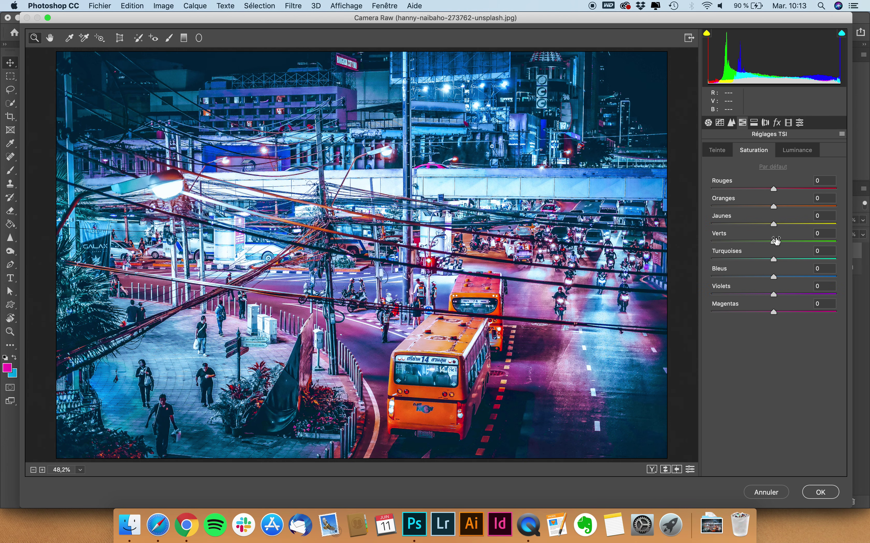
{"action": "left_click_drag", "start_coordinate": [774, 275], "coordinate": [795, 285]}
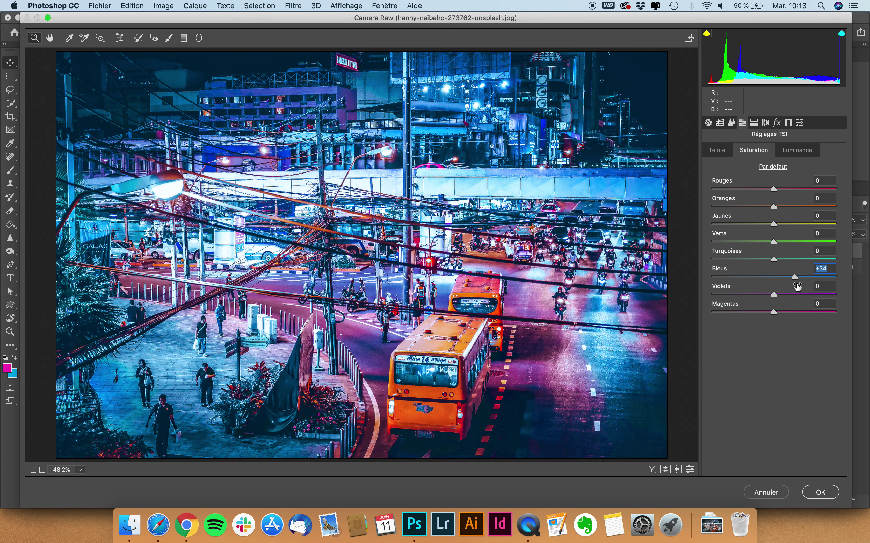
{"action": "left_click_drag", "start_coordinate": [774, 294], "coordinate": [794, 293]}
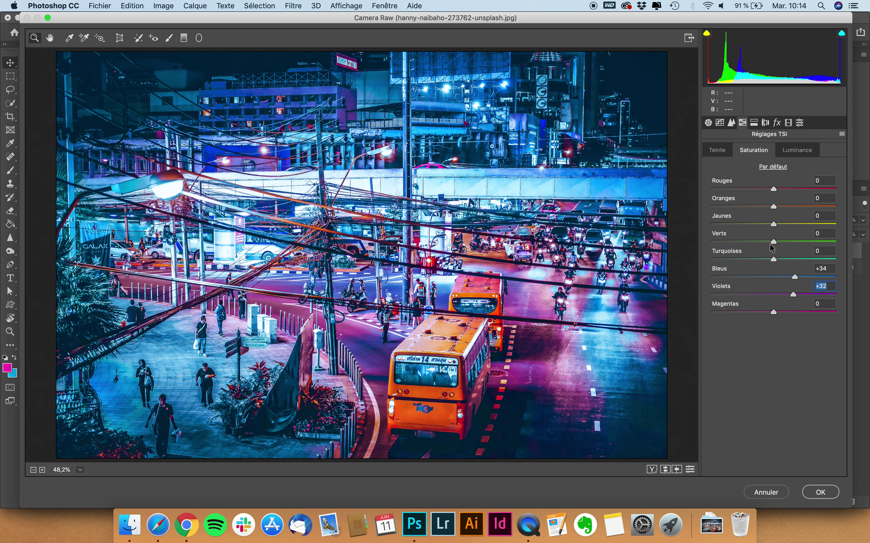
Lower the HSL luminance of both Bleus and Violets to -16.
{"action": "left_click", "coordinate": [794, 153]}
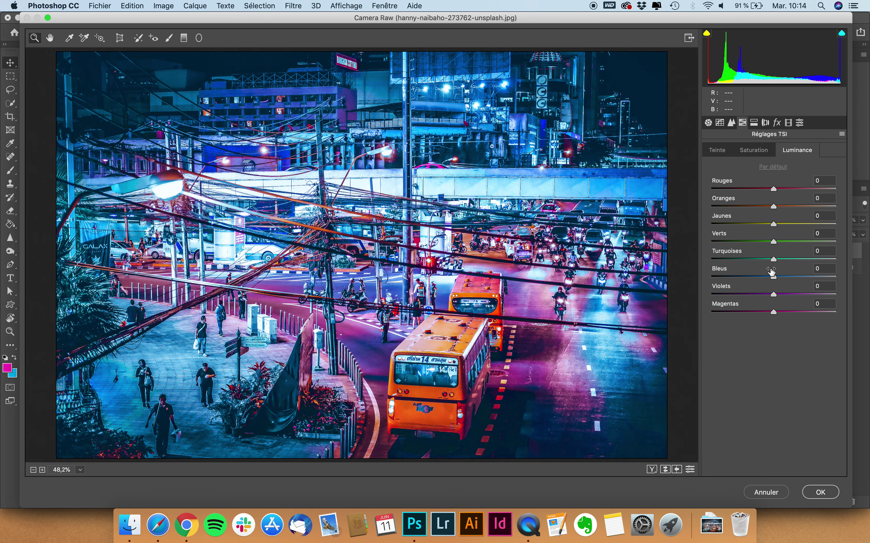
{"action": "mouse_move", "coordinate": [774, 280]}
{"action": "left_mouse_down"}
{"action": "mouse_move", "coordinate": [791, 280]}
{"action": "mouse_move", "coordinate": [767, 280]}
{"action": "mouse_move", "coordinate": [805, 280]}
{"action": "mouse_move", "coordinate": [760, 284]}
{"action": "mouse_move", "coordinate": [766, 298]}
{"action": "mouse_move", "coordinate": [765, 279]}
{"action": "left_mouse_up"}
{"action": "left_click", "coordinate": [765, 280]}
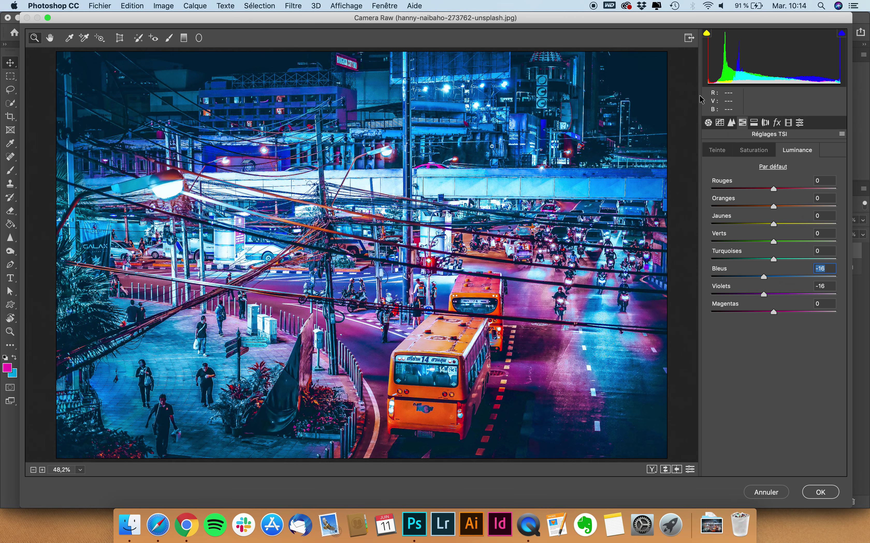
Tint the highlights (Tons clairs) in the split toning settings (Virage partiel) with Teinte 233 and Saturation 48.
{"action": "left_click", "coordinate": [758, 122]}
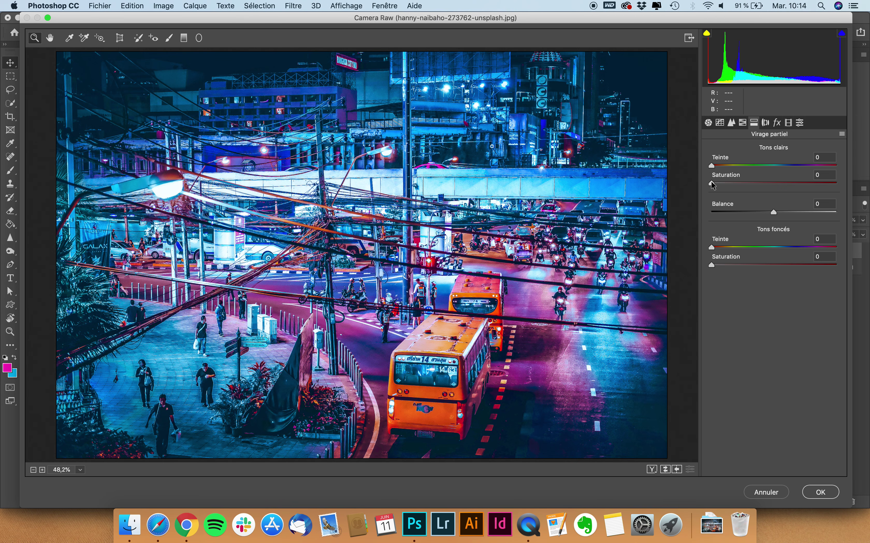
{"action": "left_click_drag", "start_coordinate": [712, 182], "coordinate": [819, 183]}
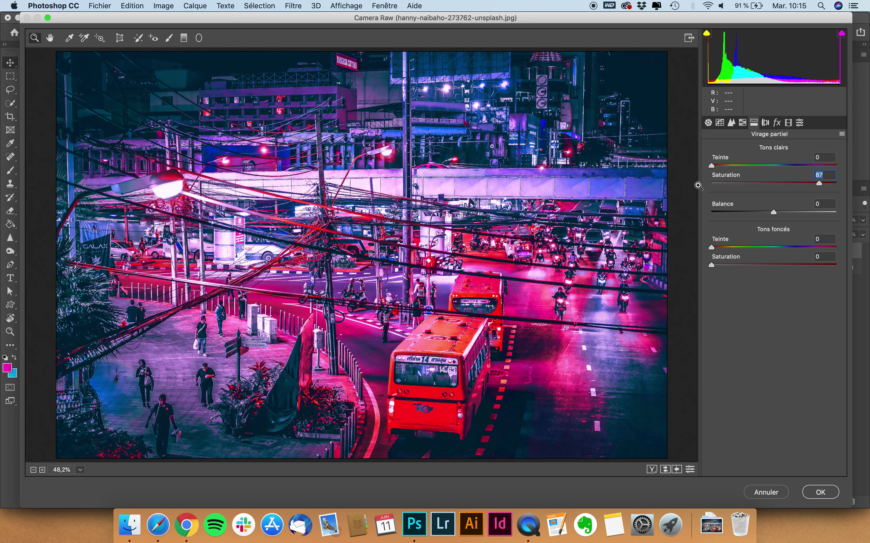
{"action": "left_click_drag", "start_coordinate": [711, 166], "coordinate": [793, 178]}
{"action": "key", "text": "shift+Tab"}
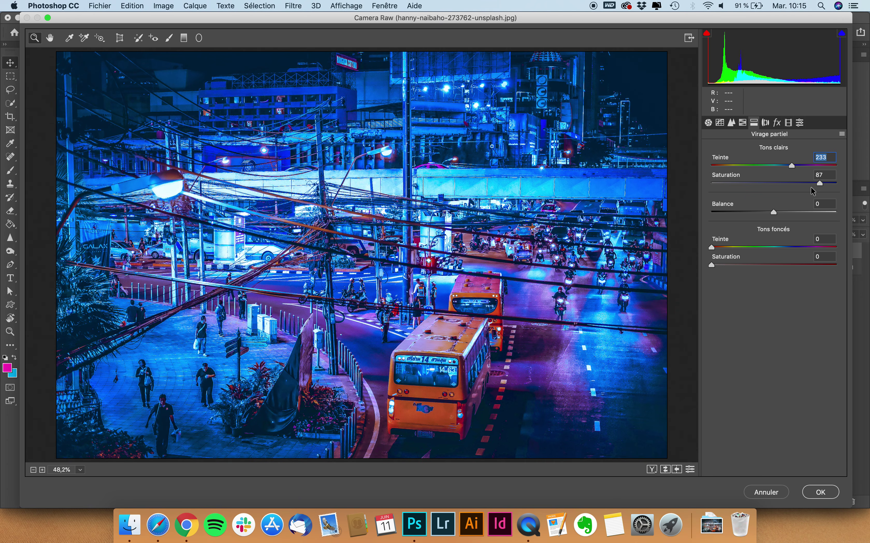
{"action": "left_click_drag", "start_coordinate": [820, 185], "coordinate": [772, 186]}
{"action": "key", "text": "Tab"}
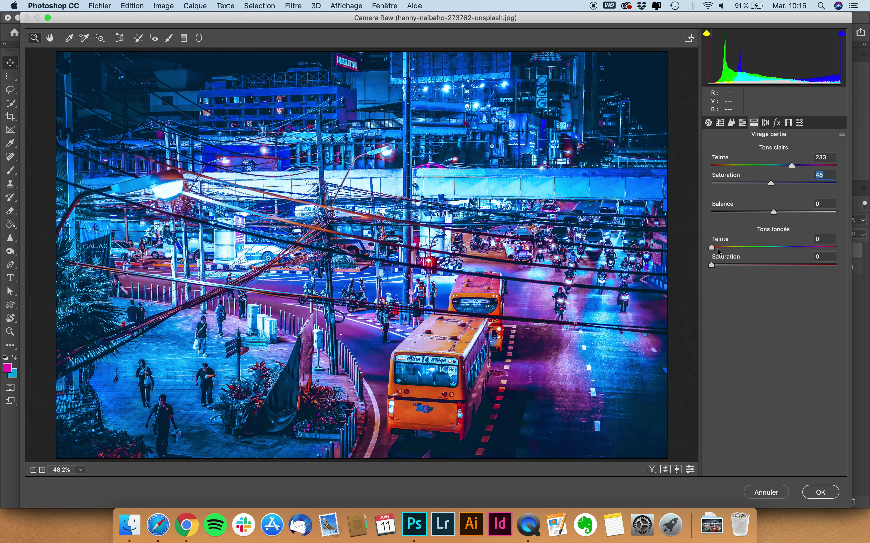
Tint the shadows (Tons foncés) in the split toning with Teinte 336 and Saturation 28.
{"action": "left_click_drag", "start_coordinate": [711, 266], "coordinate": [811, 265]}
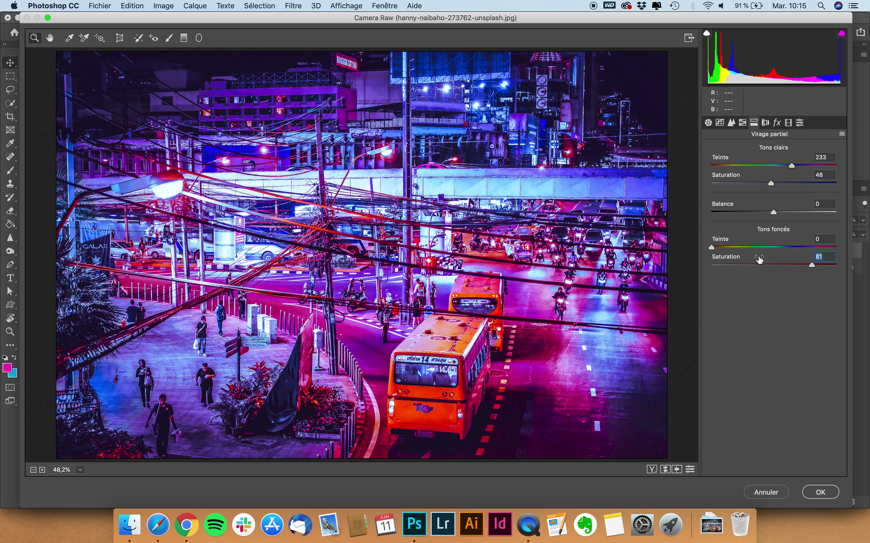
{"action": "left_click_drag", "start_coordinate": [712, 248], "coordinate": [827, 248]}
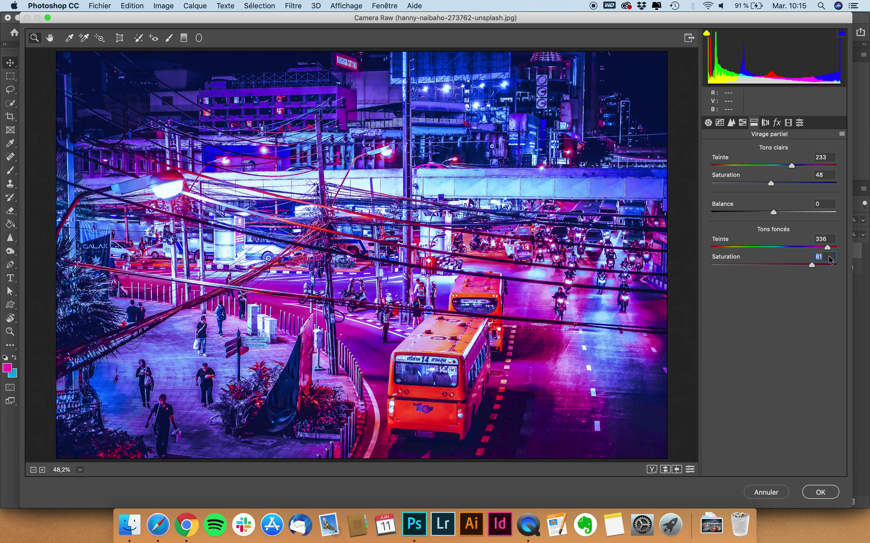
{"action": "key", "text": "shift+Tab"}
{"action": "left_click_drag", "start_coordinate": [812, 265], "coordinate": [746, 265]}
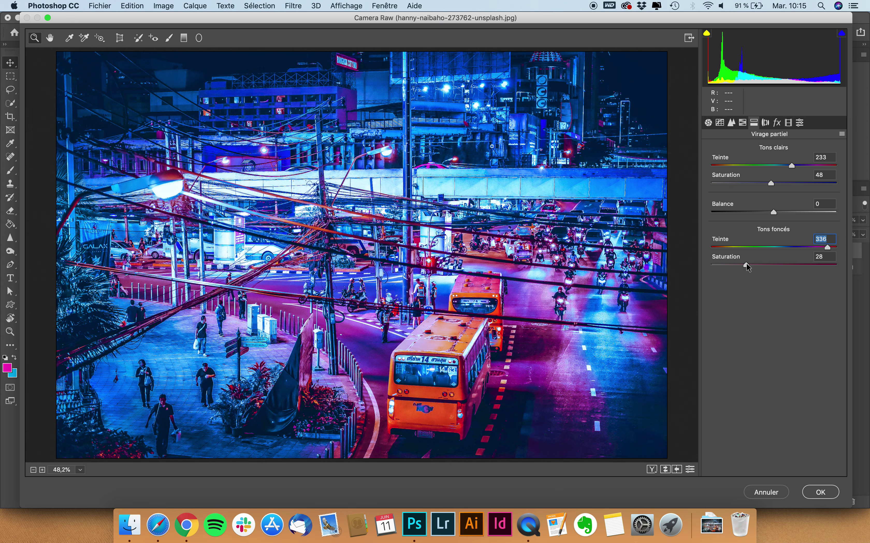
Compare the split toning with its defaults and lower Saturation to 18 for Tons foncés and 23 for Tons clairs.
{"action": "left_click", "coordinate": [690, 469]}
{"action": "left_click", "coordinate": [690, 470]}
{"action": "left_click", "coordinate": [690, 470]}
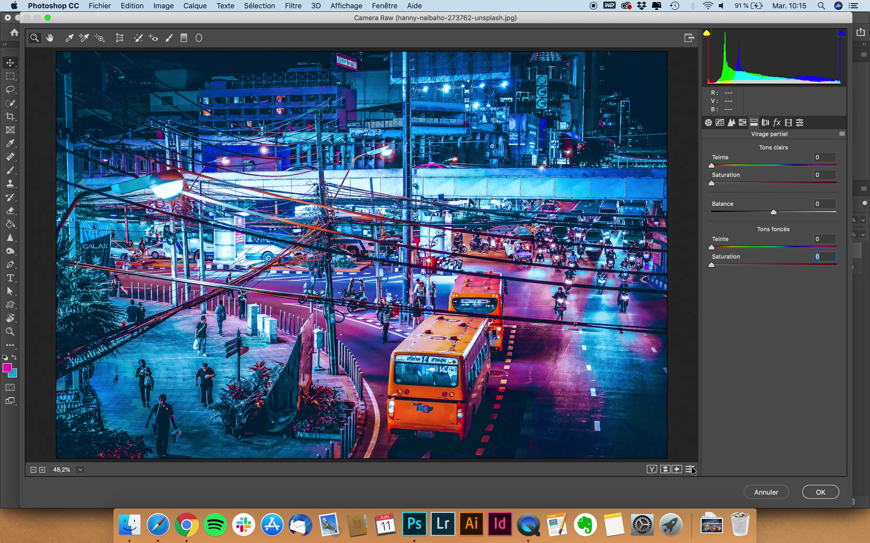
{"action": "left_click", "coordinate": [690, 470]}
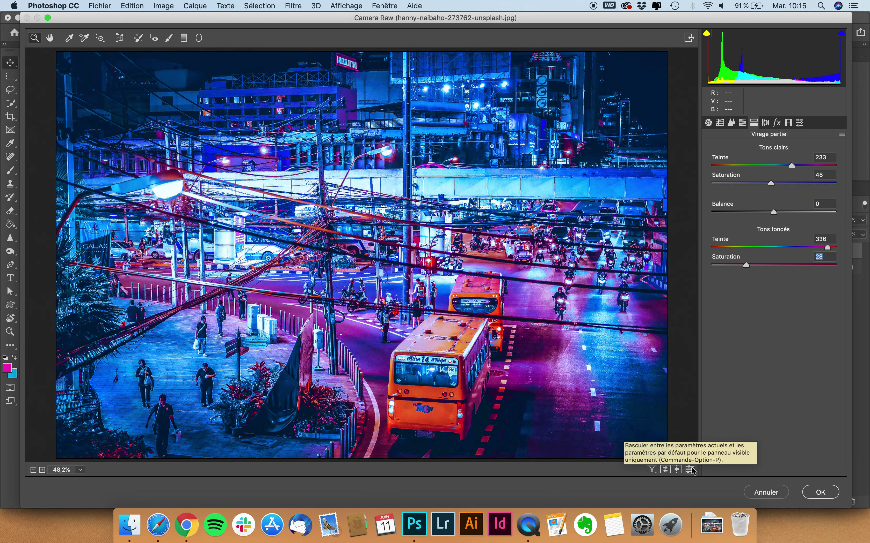
{"action": "left_click", "coordinate": [691, 470]}
{"action": "left_click", "coordinate": [690, 469]}
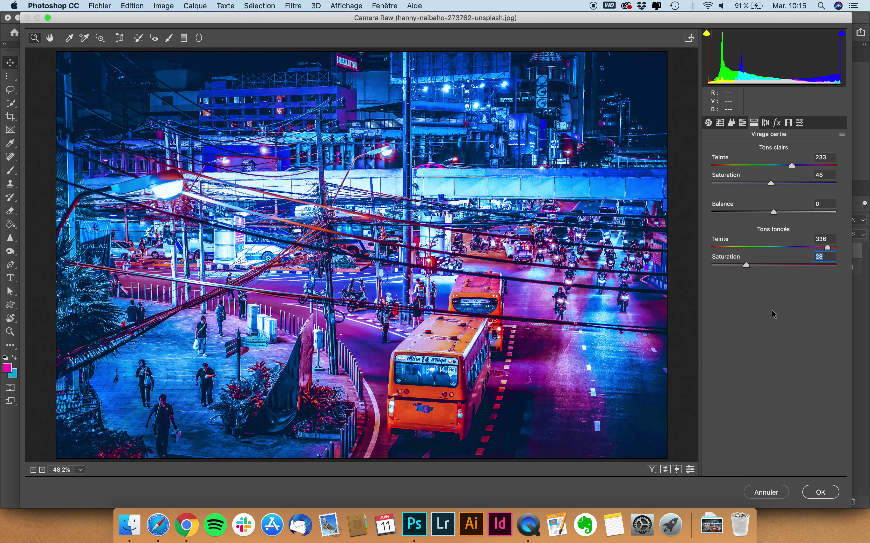
{"action": "left_click_drag", "start_coordinate": [747, 267], "coordinate": [734, 268]}
{"action": "left_click_drag", "start_coordinate": [771, 184], "coordinate": [740, 184]}
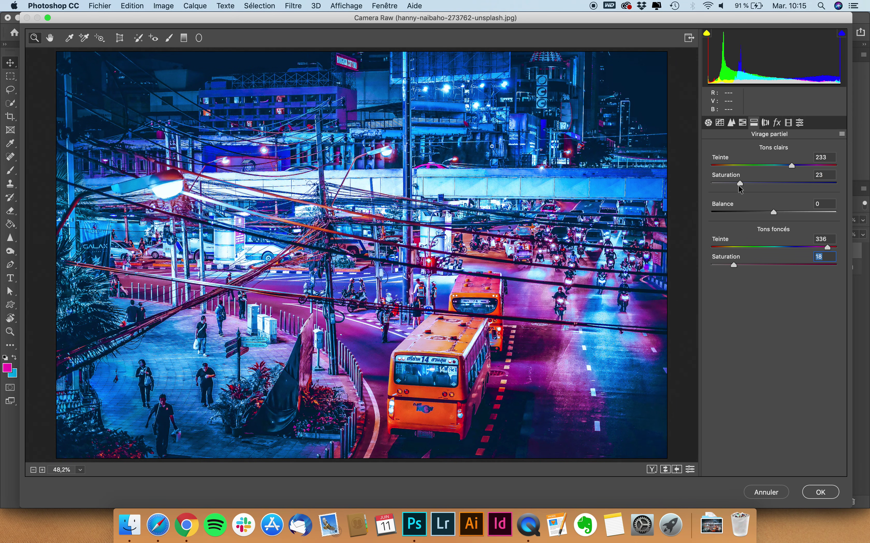
{"action": "left_click", "coordinate": [690, 471]}
{"action": "left_click", "coordinate": [690, 470]}
Add a post-crop vignette (Vignetage après recadrage) with Niveau -18 and Contour progressif 59.
{"action": "left_click", "coordinate": [777, 122]}
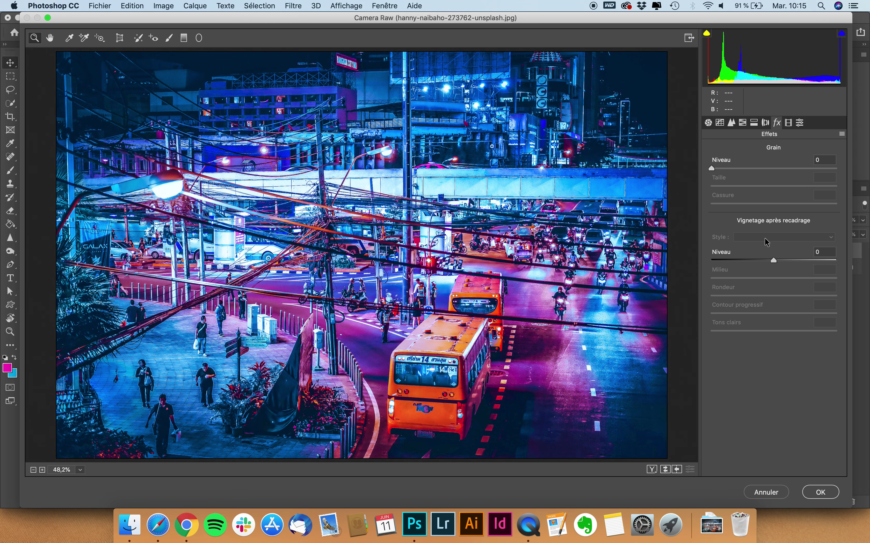
{"action": "left_click_drag", "start_coordinate": [773, 260], "coordinate": [772, 260]}
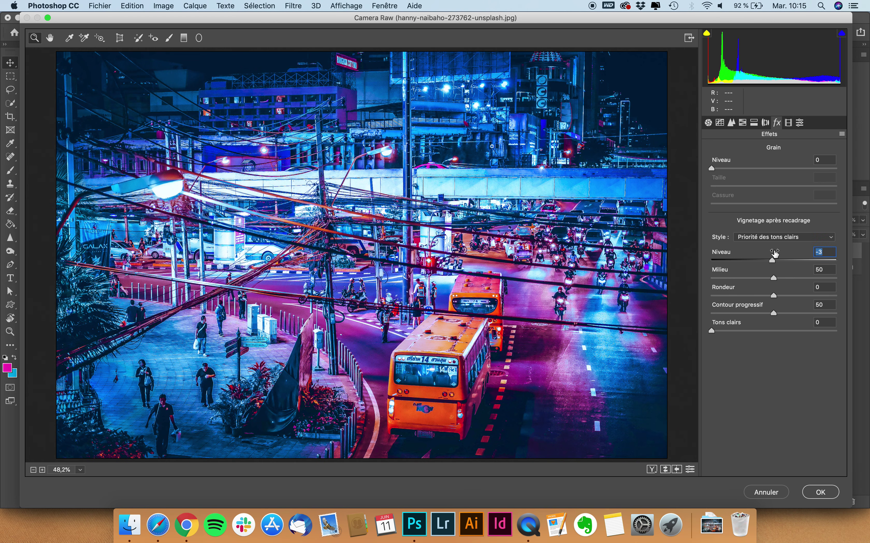
{"action": "left_click_drag", "start_coordinate": [772, 262], "coordinate": [764, 262]}
{"action": "mouse_move", "coordinate": [773, 313]}
{"action": "left_mouse_down"}
{"action": "mouse_move", "coordinate": [806, 314]}
{"action": "mouse_move", "coordinate": [743, 314]}
{"action": "mouse_move", "coordinate": [799, 317]}
{"action": "mouse_move", "coordinate": [785, 314]}
{"action": "left_mouse_up"}
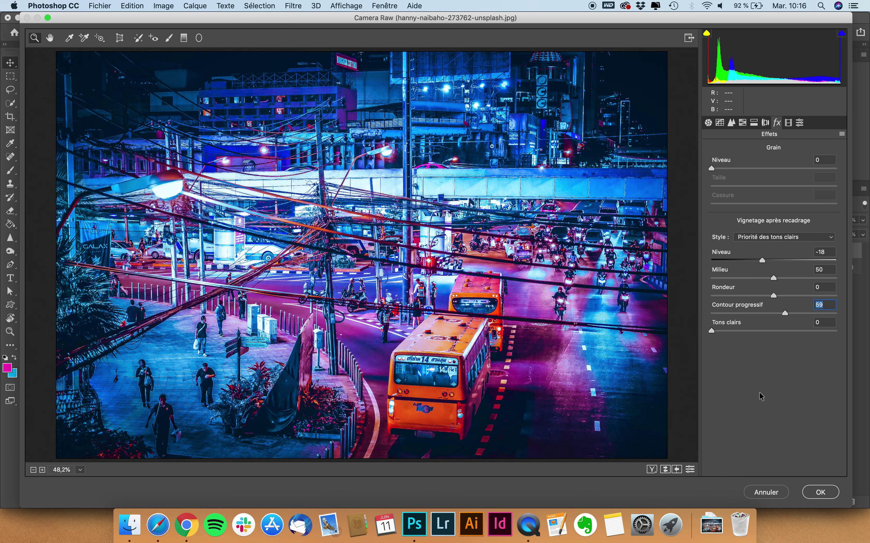
{"action": "left_click", "coordinate": [709, 123]}
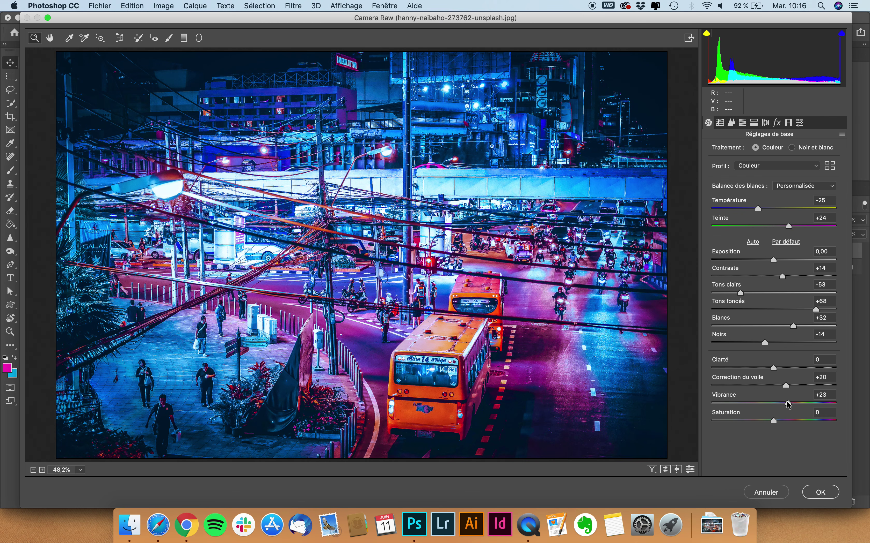
{"action": "left_click_drag", "start_coordinate": [787, 404], "coordinate": [787, 405]}
Lift the black point of the RVB point curve (Courbe des tonalités) to output 22 at input 0.
{"action": "left_click", "coordinate": [720, 123]}
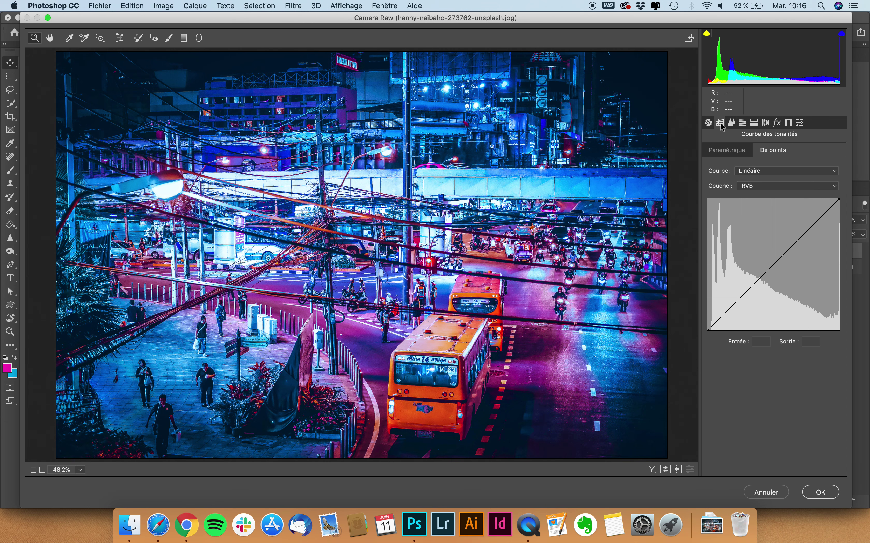
{"action": "left_click", "coordinate": [710, 329]}
{"action": "mouse_move", "coordinate": [709, 328]}
{"action": "left_mouse_down"}
{"action": "mouse_move", "coordinate": [701, 338]}
{"action": "mouse_move", "coordinate": [694, 321]}
{"action": "mouse_move", "coordinate": [708, 323]}
{"action": "mouse_move", "coordinate": [696, 322]}
{"action": "left_mouse_up"}
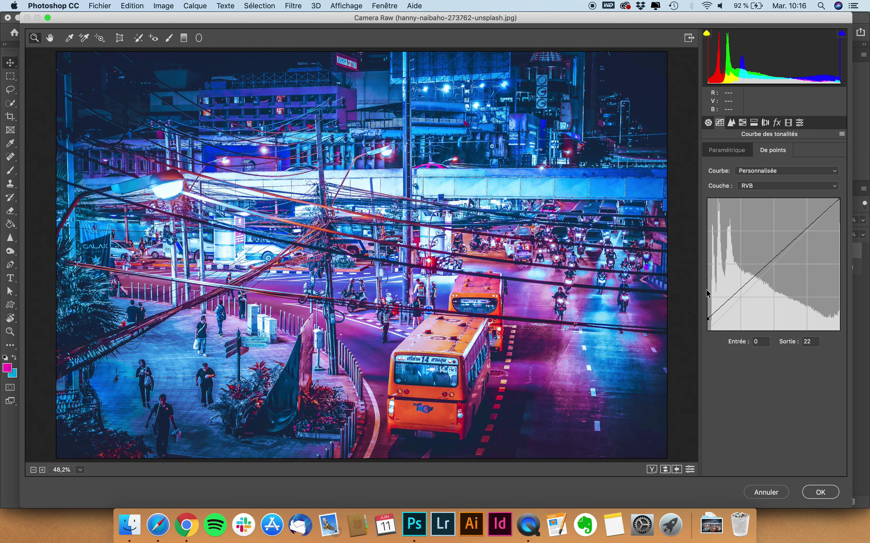
Add a shadow point and a highlight point at input 186, output 181 to the RVB curve, and compare with the linear curve.
{"action": "left_click_drag", "start_coordinate": [773, 260], "coordinate": [742, 286]}
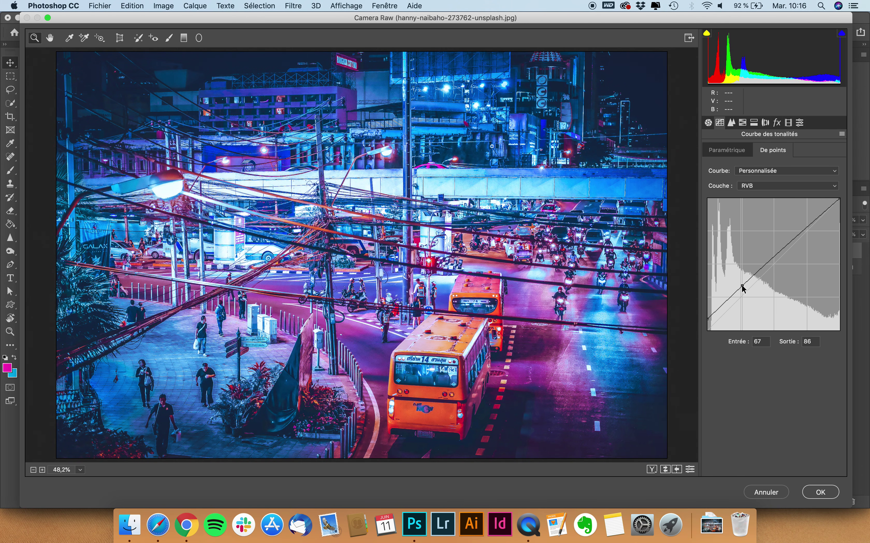
{"action": "left_click_drag", "start_coordinate": [798, 234], "coordinate": [803, 237]}
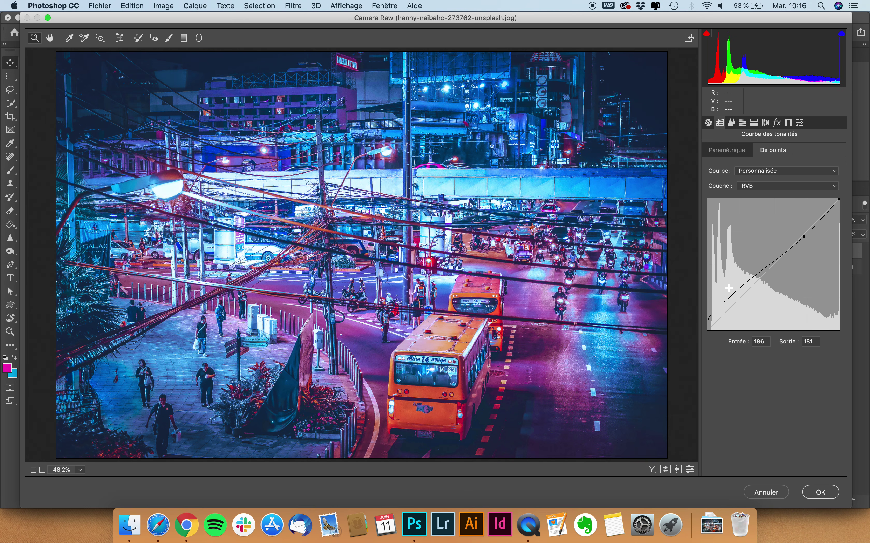
{"action": "left_click_drag", "start_coordinate": [742, 288], "coordinate": [745, 290]}
{"action": "left_click", "coordinate": [690, 470]}
{"action": "left_click", "coordinate": [690, 469]}
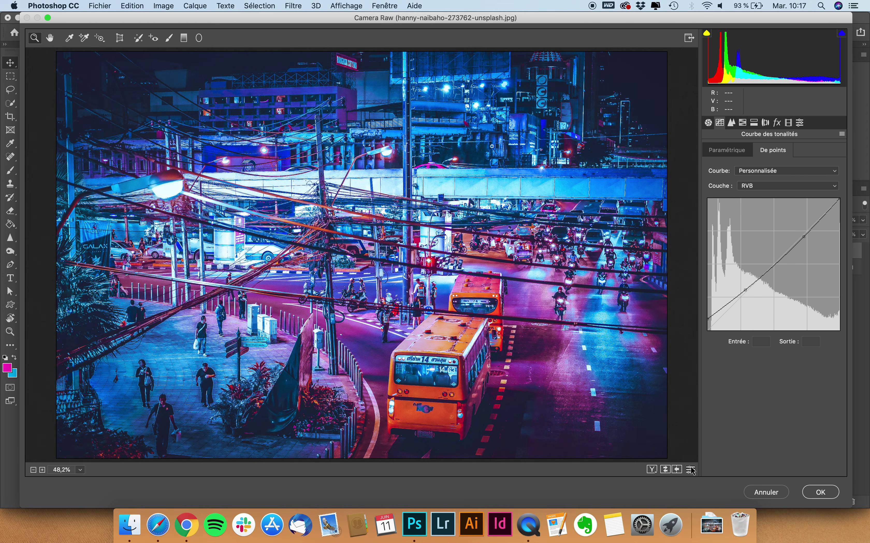
{"action": "left_click", "coordinate": [691, 470]}
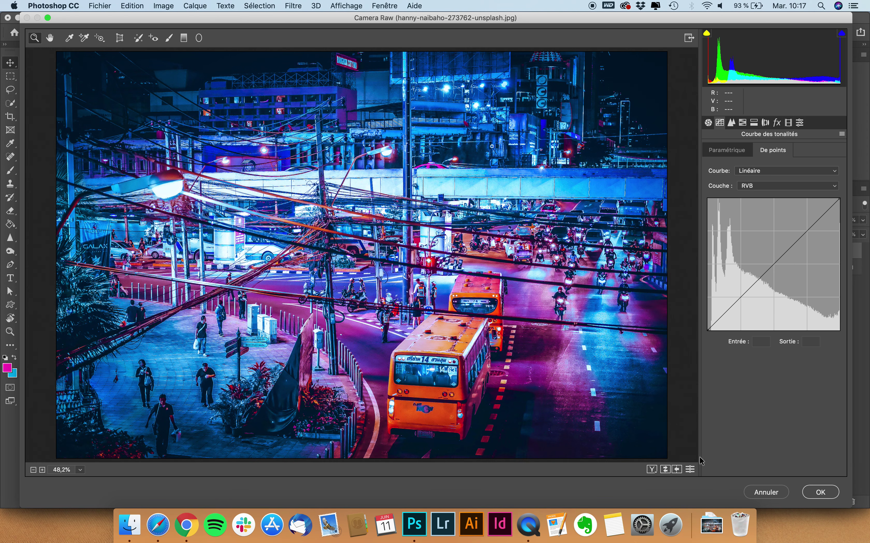
{"action": "left_click", "coordinate": [690, 470]}
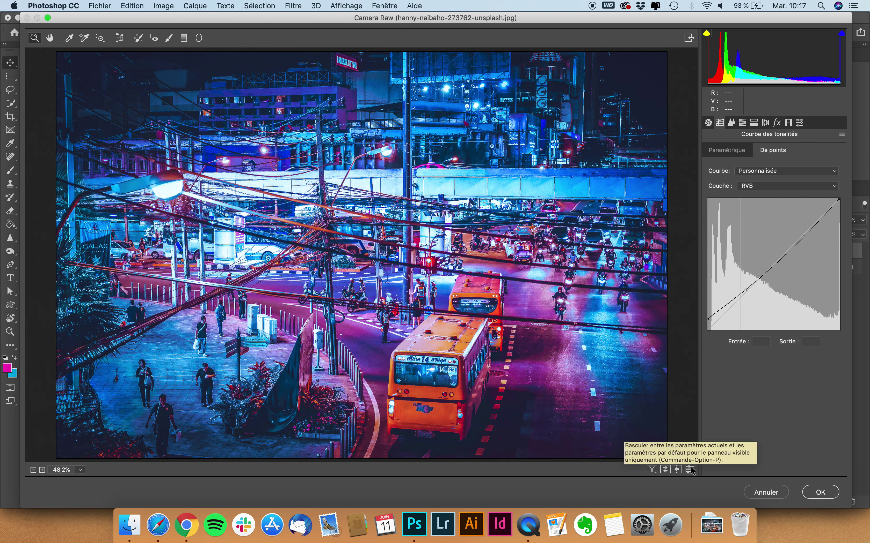
{"action": "left_click", "coordinate": [690, 469]}
{"action": "left_click", "coordinate": [690, 470]}
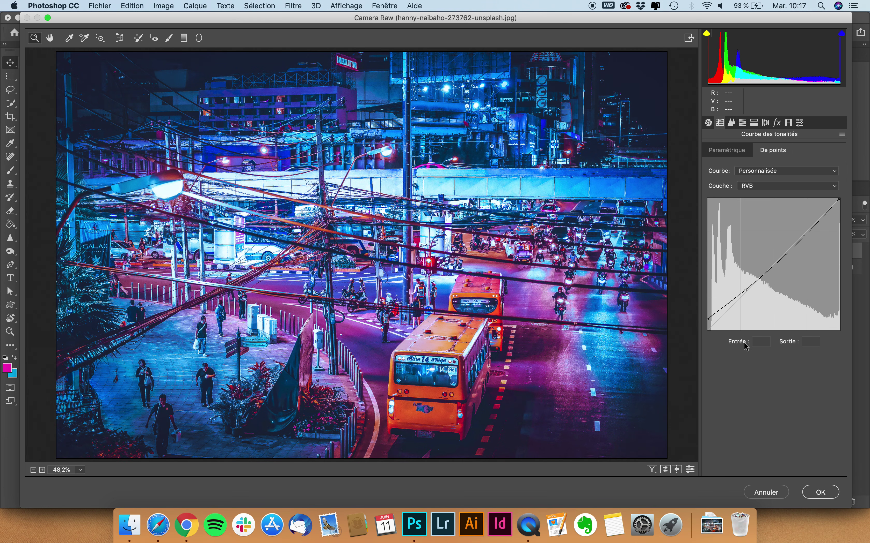
Reshape the RVB curve with the black point at output 31, the shadow point at 71/82 and the highlight point at 185/203.
{"action": "left_click_drag", "start_coordinate": [708, 317], "coordinate": [706, 314]}
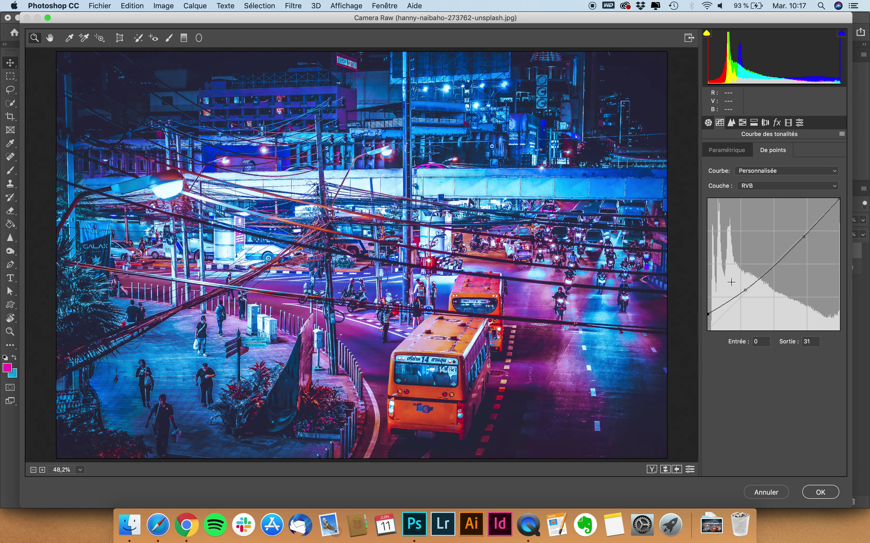
{"action": "left_click_drag", "start_coordinate": [746, 291], "coordinate": [744, 288]}
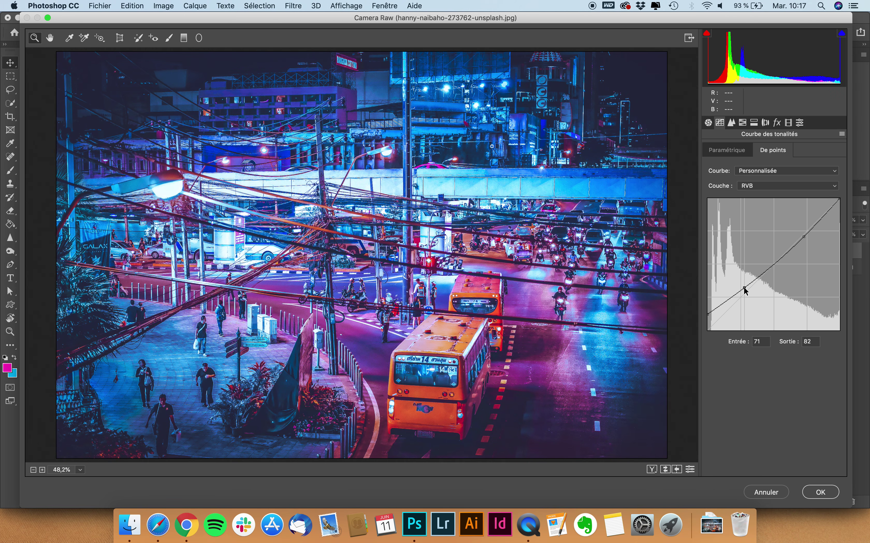
{"action": "left_click", "coordinate": [803, 234]}
{"action": "left_click_drag", "start_coordinate": [803, 233], "coordinate": [805, 235]}
{"action": "left_click", "coordinate": [690, 471]}
{"action": "left_click", "coordinate": [691, 470]}
{"action": "left_click_drag", "start_coordinate": [805, 236], "coordinate": [802, 225]}
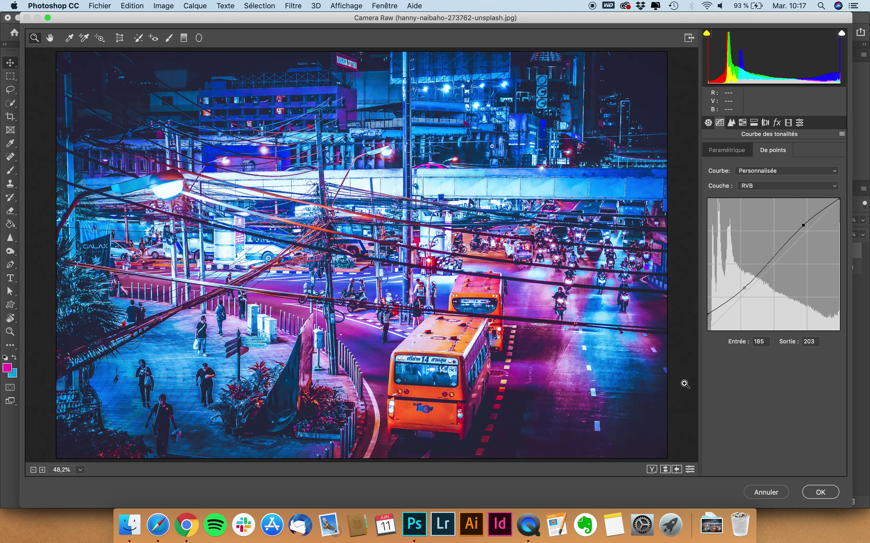
Apply the Camera Raw adjustments to Calque 1 and toggle the layer's visibility to compare it with the original photo.
{"action": "left_click", "coordinate": [690, 470]}
{"action": "left_click", "coordinate": [690, 469]}
{"action": "left_click", "coordinate": [826, 494]}
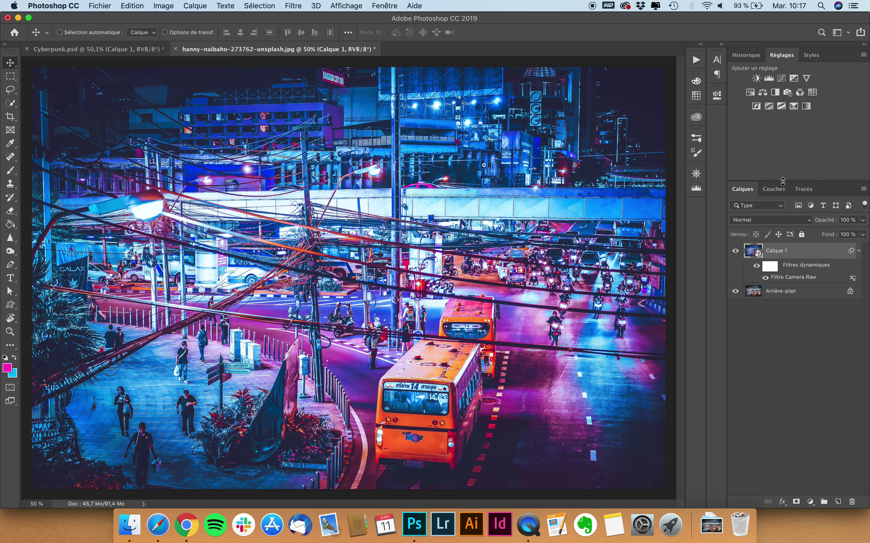
{"action": "left_click", "coordinate": [736, 253]}
{"action": "left_click", "coordinate": [735, 254]}
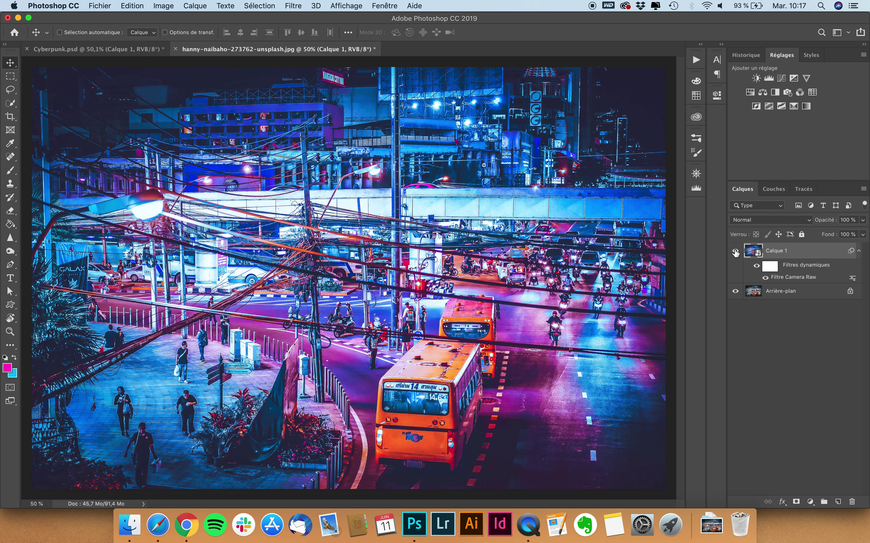
{"action": "left_click", "coordinate": [780, 80]}
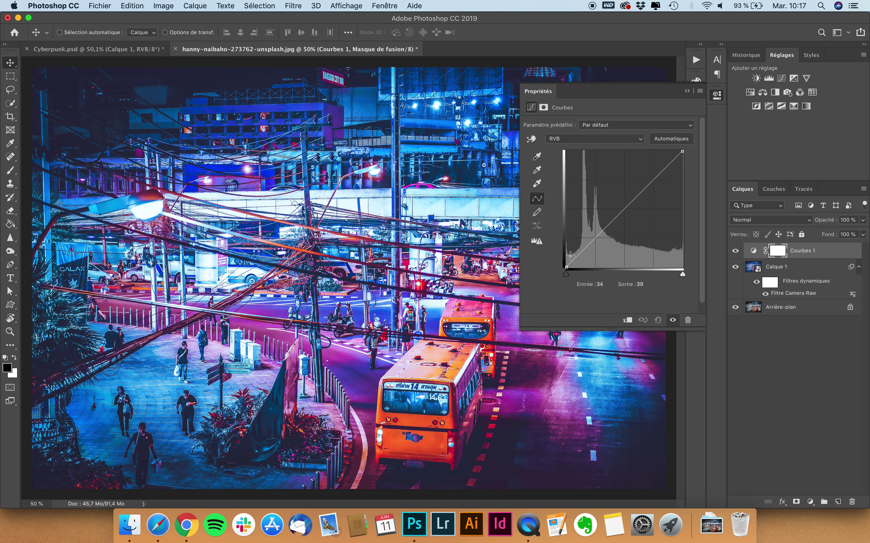
{"action": "left_click", "coordinate": [812, 503]}
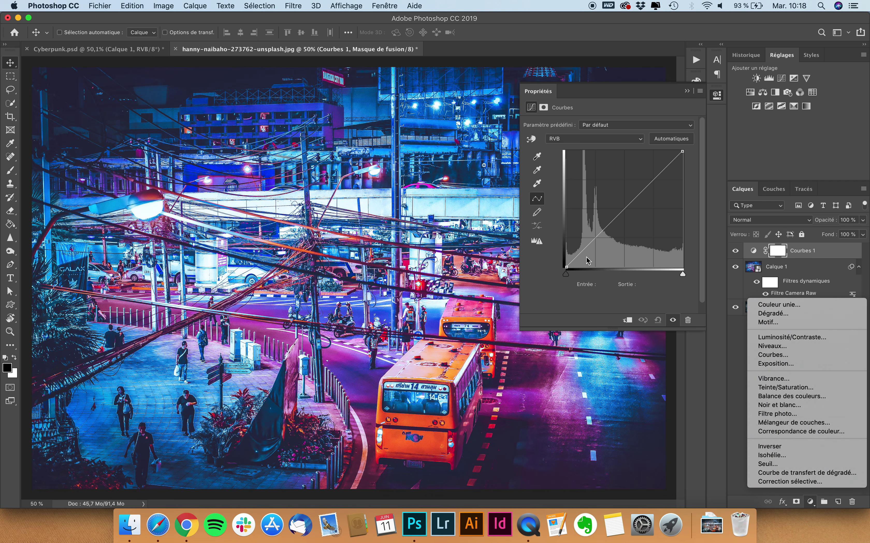
{"action": "left_click", "coordinate": [603, 242]}
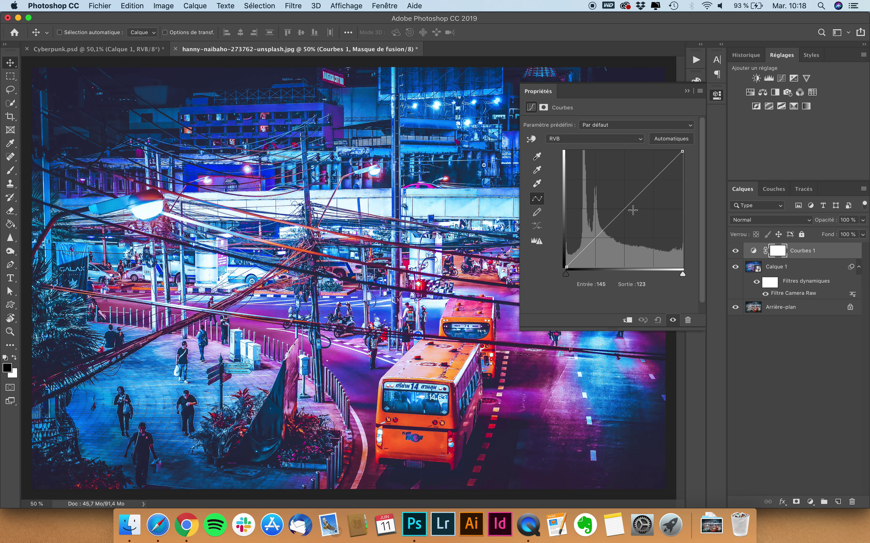
{"action": "key", "text": "super+z"}
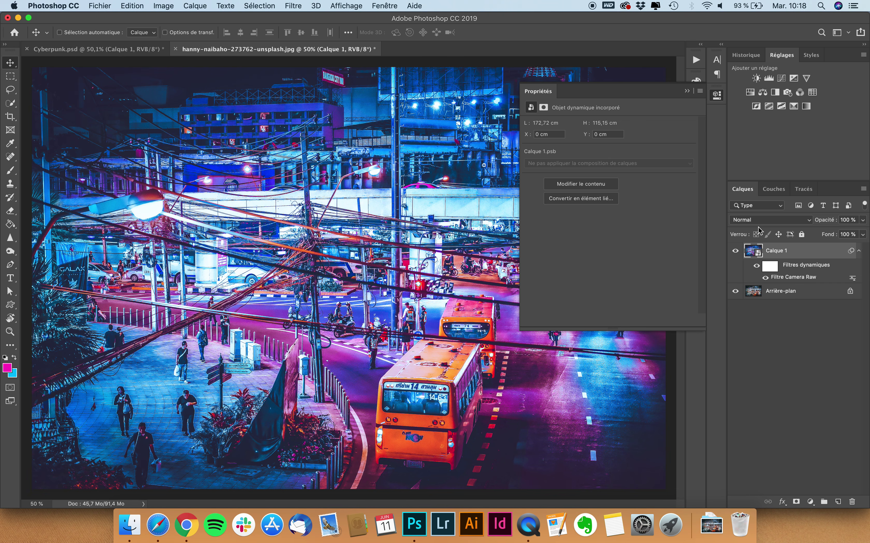
{"action": "left_click", "coordinate": [532, 92]}
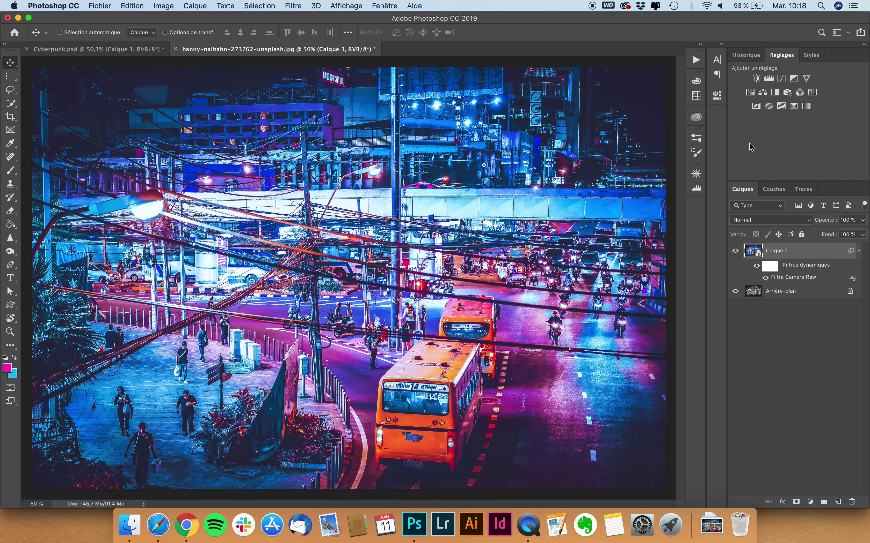
Add a new layer above Calque 1 and set up the Arrondi flou brush at 1340 px with 0 % hardness.
{"action": "left_click", "coordinate": [837, 502]}
{"action": "scroll", "coordinate": [481, 292], "scroll_direction": "down", "scroll_amount": 3}
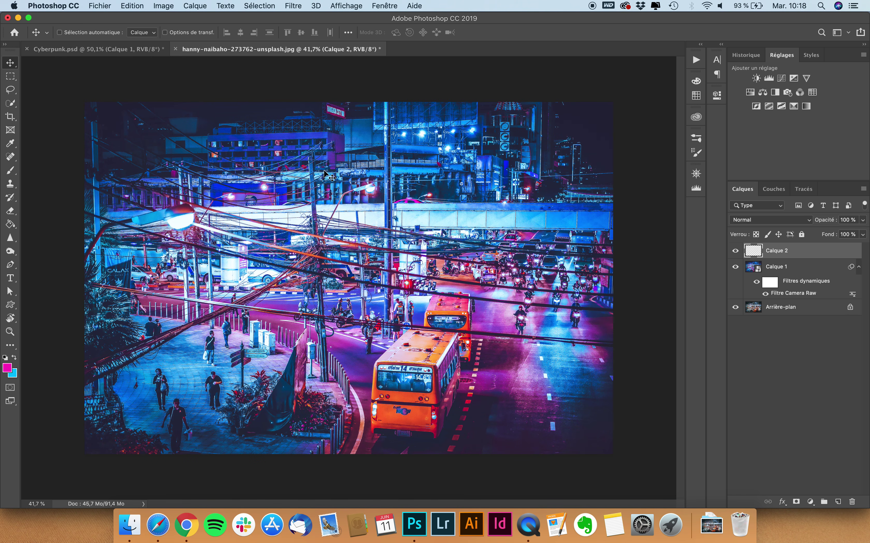
{"action": "key", "text": "b"}
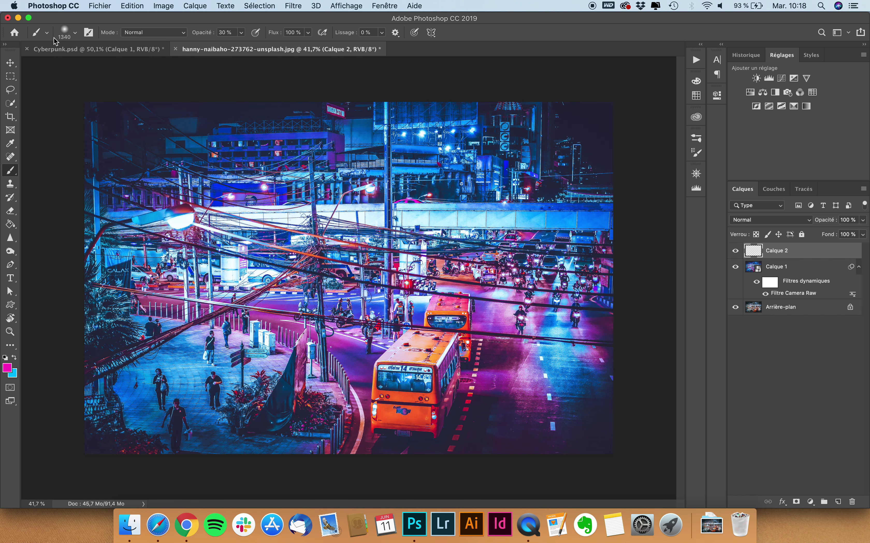
{"action": "left_click", "coordinate": [5, 358]}
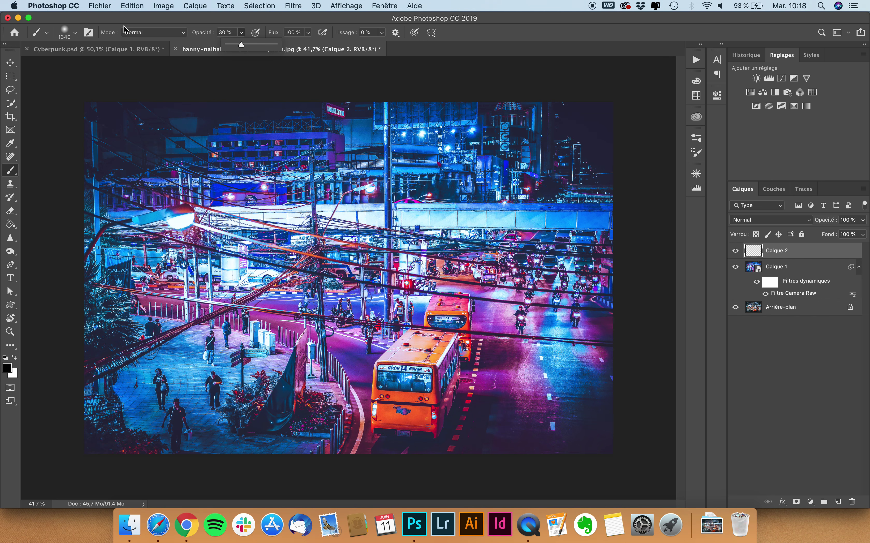
{"action": "left_click", "coordinate": [63, 34]}
{"action": "left_click", "coordinate": [50, 147]}
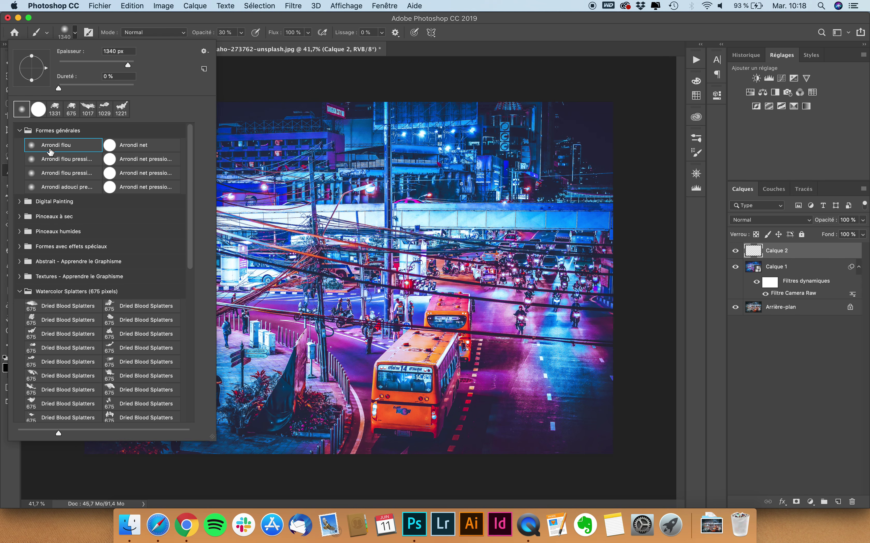
{"action": "left_click_drag", "start_coordinate": [58, 84], "coordinate": [44, 84]}
{"action": "left_click", "coordinate": [131, 24]}
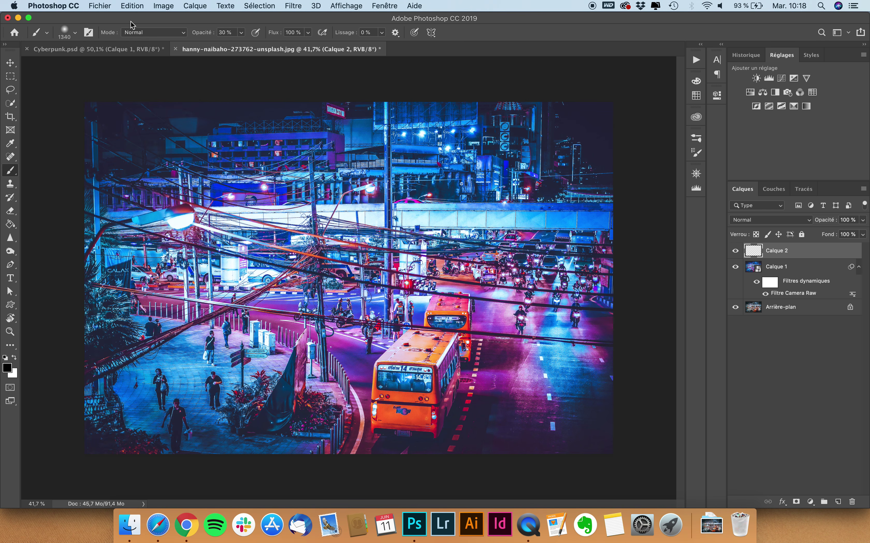
Set the foreground colour to bright cyan 00c0ff for the brush.
{"action": "left_click", "coordinate": [10, 370]}
{"action": "left_click", "coordinate": [716, 272]}
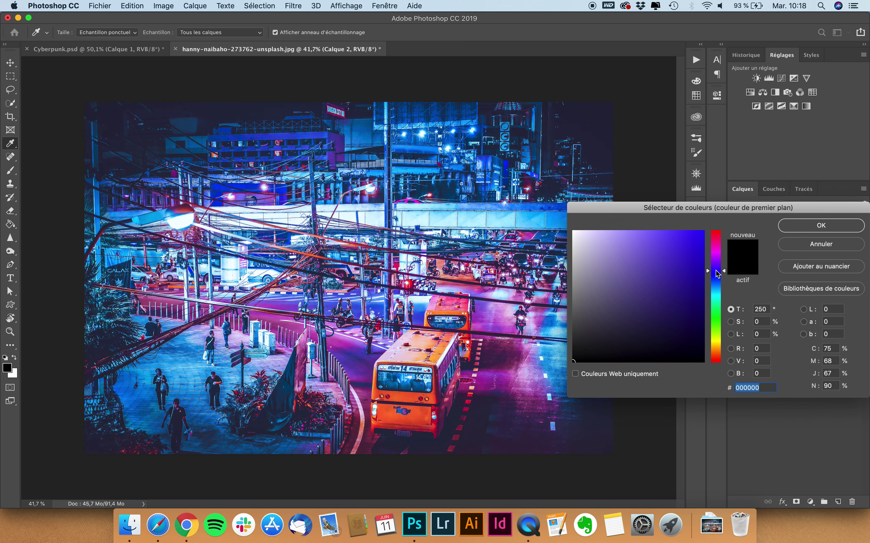
{"action": "left_click_drag", "start_coordinate": [717, 271], "coordinate": [716, 285]}
{"action": "left_click_drag", "start_coordinate": [689, 262], "coordinate": [704, 230]}
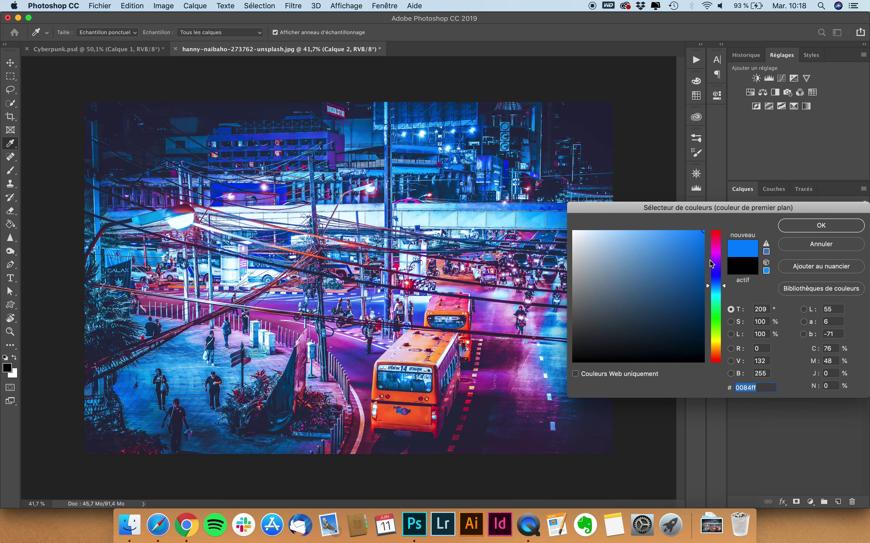
{"action": "left_click_drag", "start_coordinate": [714, 295], "coordinate": [716, 291]}
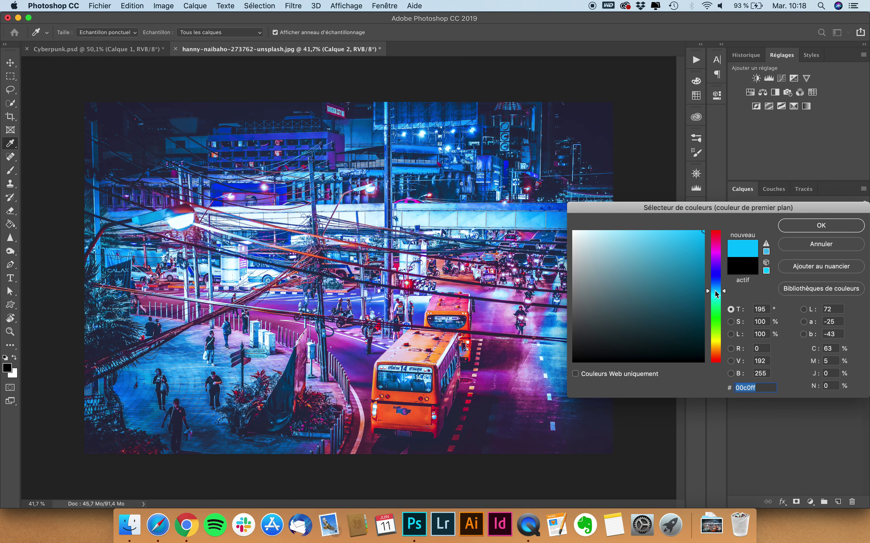
{"action": "left_click", "coordinate": [813, 224]}
{"action": "key", "text": "b"}
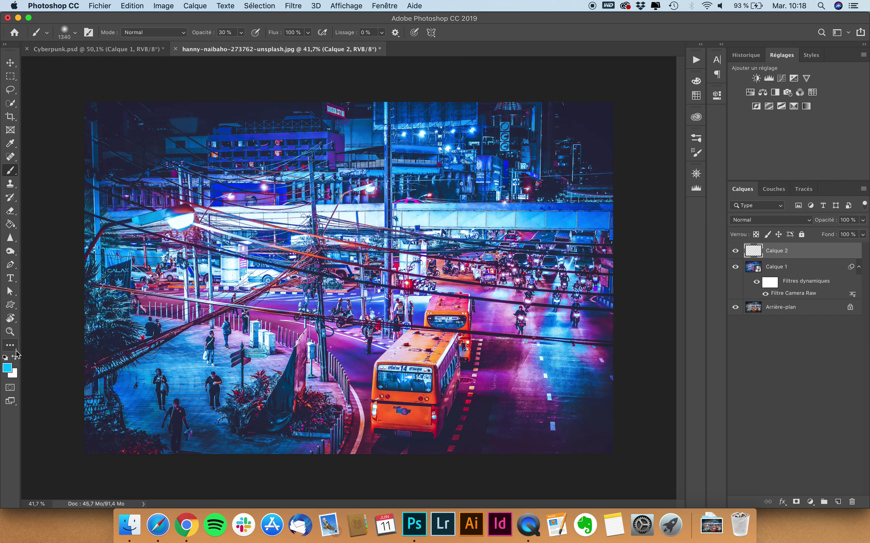
Swap the two colours and change the white one to a bright magenta, about ea00ff.
{"action": "left_click", "coordinate": [16, 359]}
{"action": "left_click", "coordinate": [10, 370]}
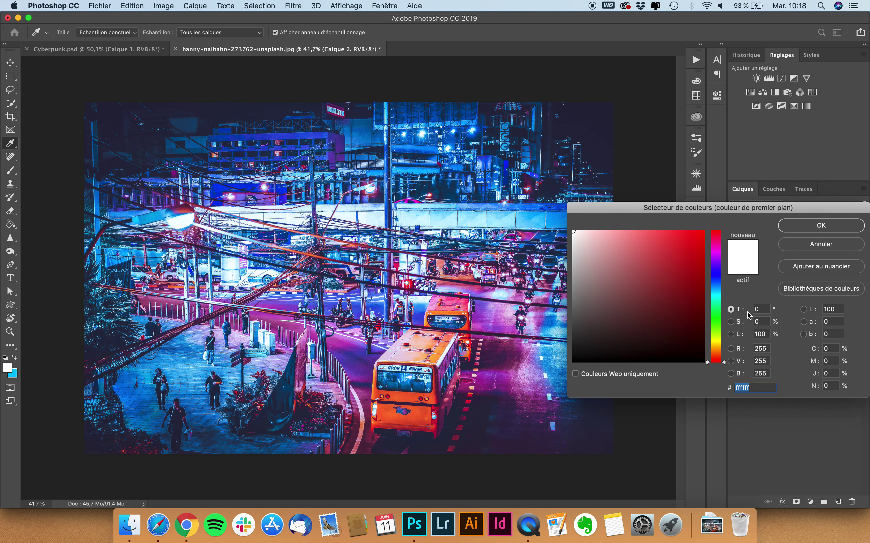
{"action": "left_click_drag", "start_coordinate": [716, 290], "coordinate": [710, 224]}
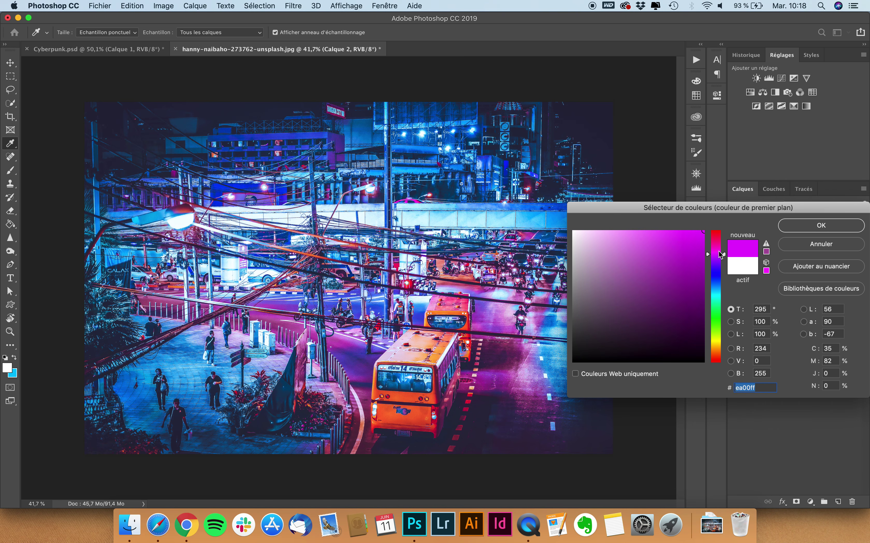
{"action": "left_click", "coordinate": [715, 253]}
{"action": "left_click", "coordinate": [821, 225]}
{"action": "key", "text": "b"}
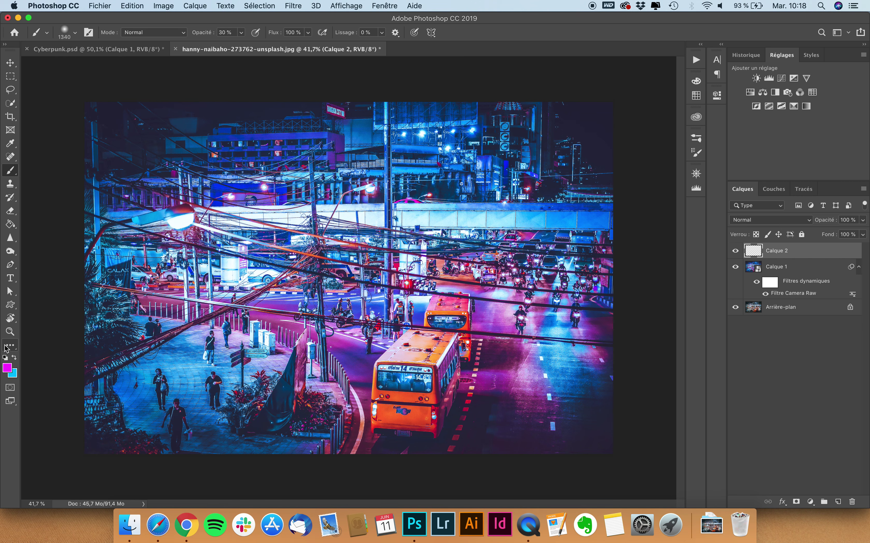
Paint soft cyan dabs on Calque 2 over the pavement, the right side of the road, the bridge and the upper buildings.
{"action": "left_click", "coordinate": [14, 358]}
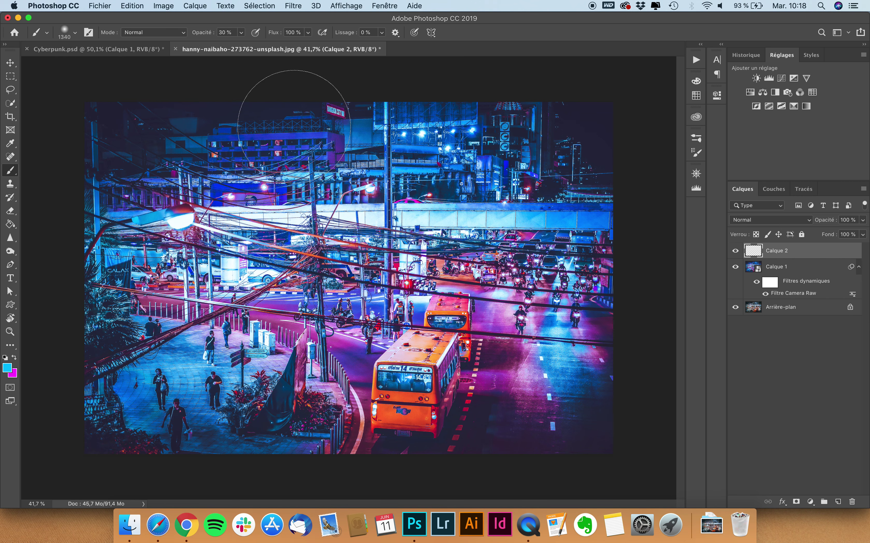
{"action": "left_click", "coordinate": [281, 398]}
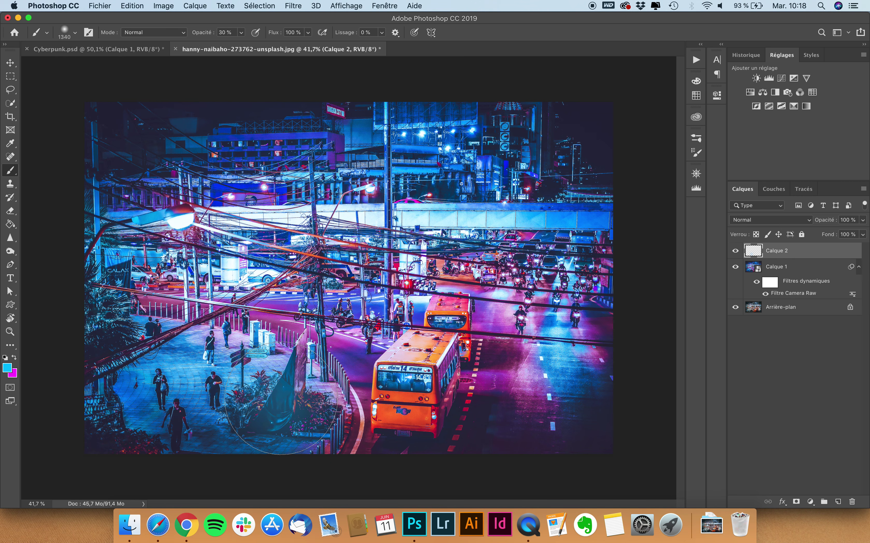
{"action": "left_click", "coordinate": [221, 394]}
{"action": "left_click", "coordinate": [164, 378]}
{"action": "left_click", "coordinate": [119, 354]}
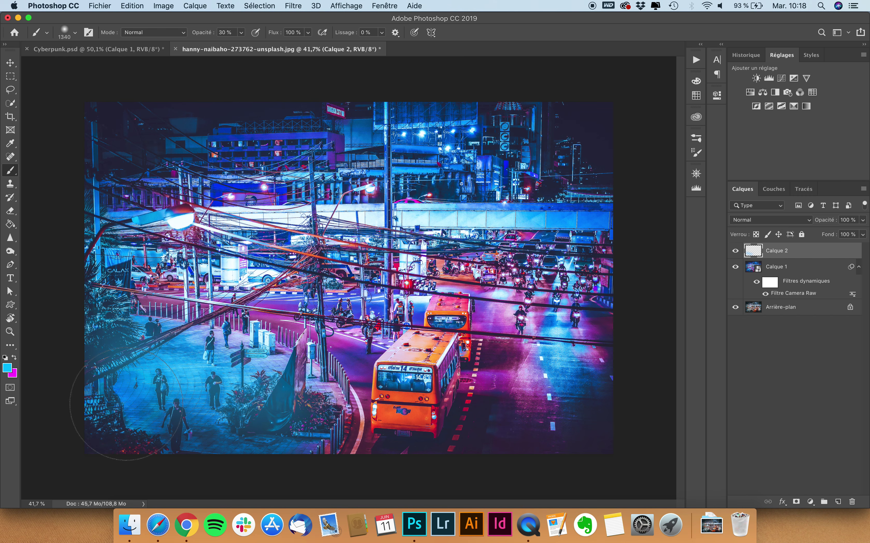
{"action": "left_click", "coordinate": [124, 427]}
{"action": "left_click", "coordinate": [258, 431]}
{"action": "left_click", "coordinate": [593, 380]}
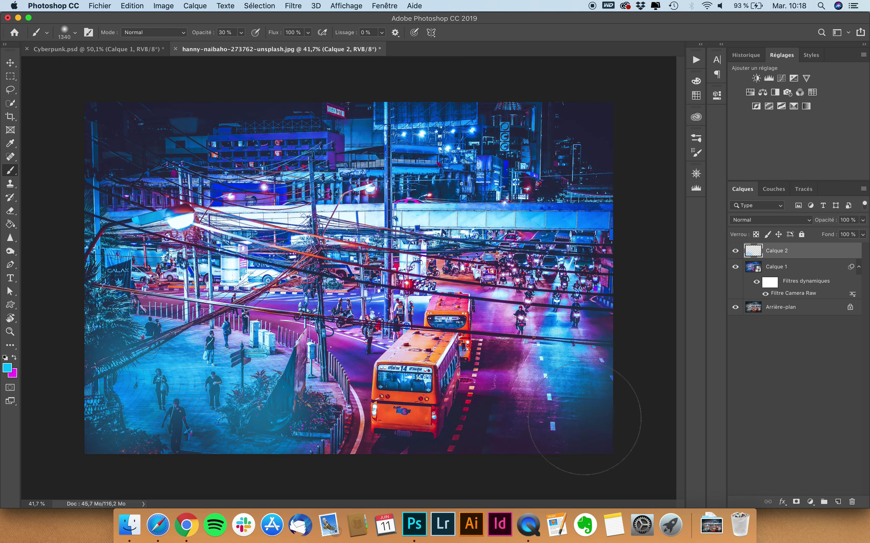
{"action": "left_click", "coordinate": [568, 324]}
{"action": "left_click", "coordinate": [578, 241]}
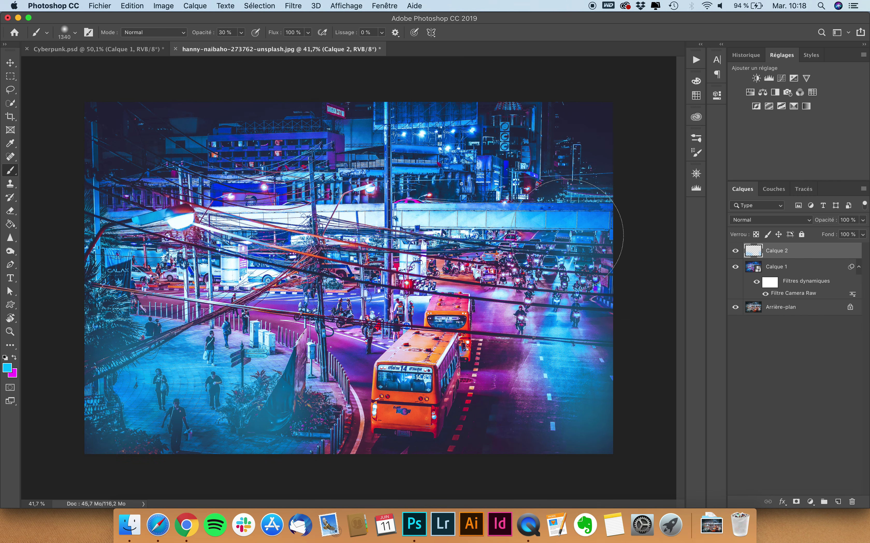
{"action": "left_click", "coordinate": [417, 235]}
{"action": "left_click", "coordinate": [204, 248]}
{"action": "left_click", "coordinate": [130, 143]}
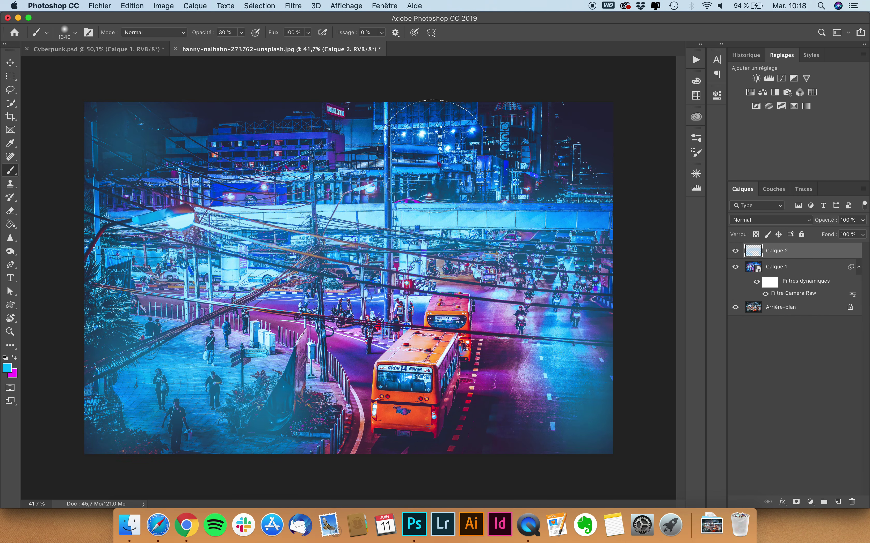
{"action": "left_click", "coordinate": [400, 138]}
Paint soft magenta dabs on Calque 2 over the upper-right sky, the buses, the central road, the left-hand street and the purple building.
{"action": "left_click", "coordinate": [14, 357]}
{"action": "left_click", "coordinate": [586, 138]}
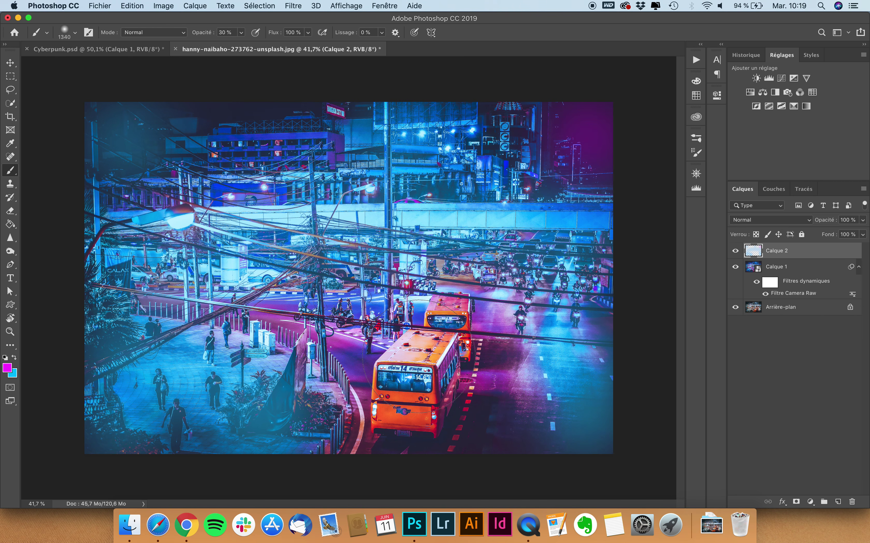
{"action": "left_click", "coordinate": [439, 334]}
{"action": "left_click", "coordinate": [405, 381]}
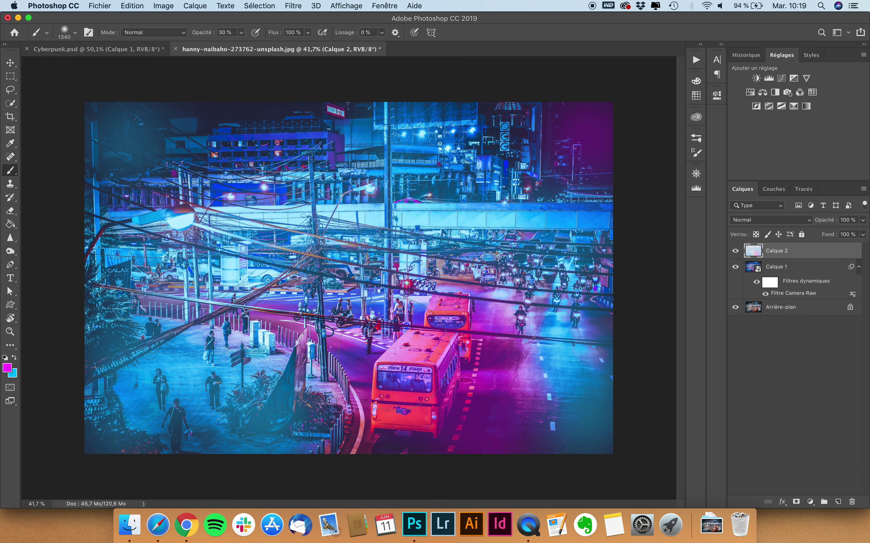
{"action": "left_click", "coordinate": [359, 317]}
{"action": "left_click", "coordinate": [412, 308]}
{"action": "left_click", "coordinate": [220, 309]}
{"action": "left_click", "coordinate": [111, 287]}
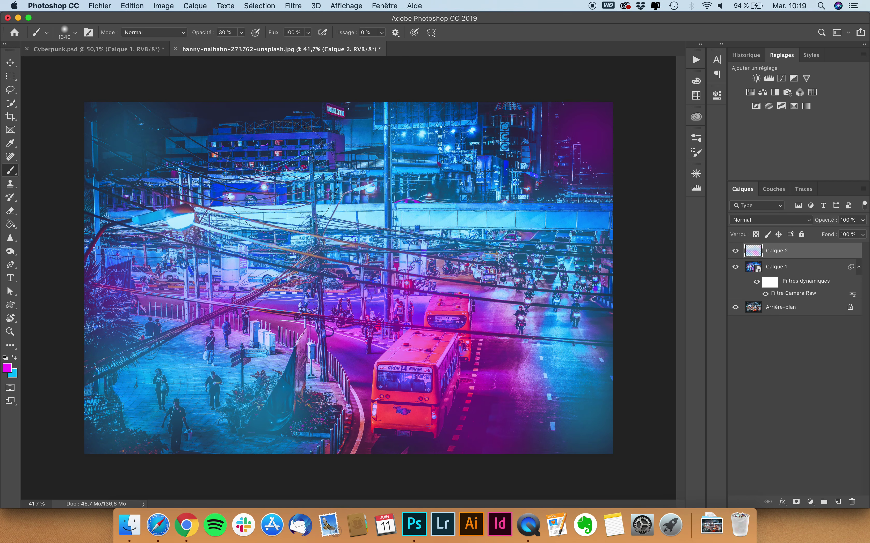
{"action": "left_click", "coordinate": [273, 151]}
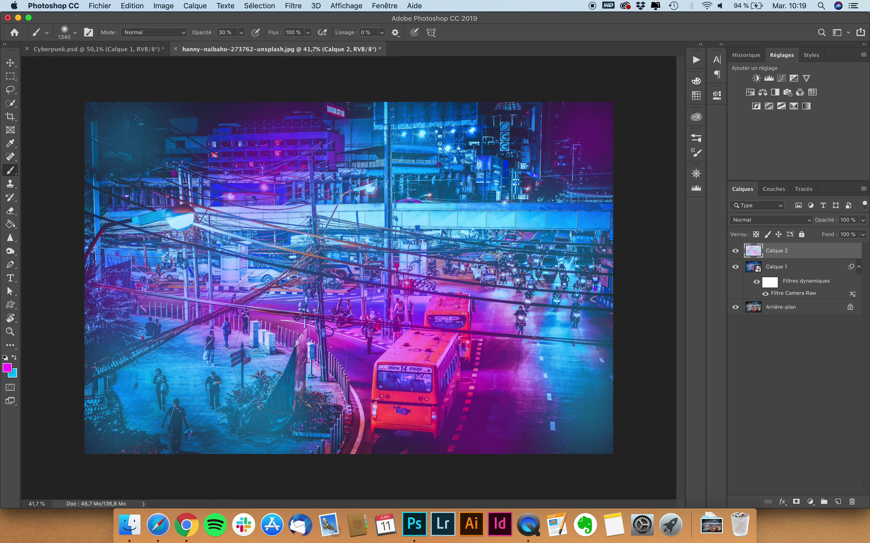
{"action": "left_click", "coordinate": [512, 268]}
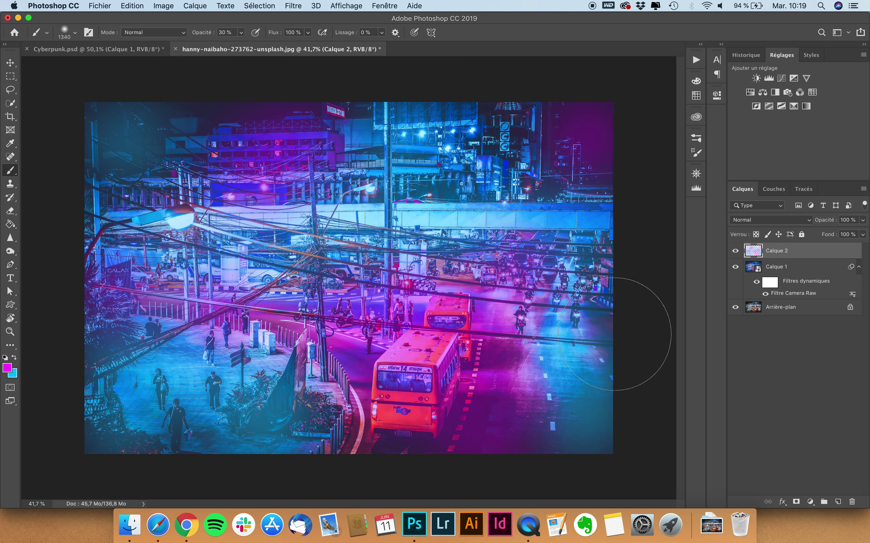
Blend Calque 2 with Densité couleur - at 34 % opacity and compare the photo with and without the layer.
{"action": "left_click", "coordinate": [780, 219]}
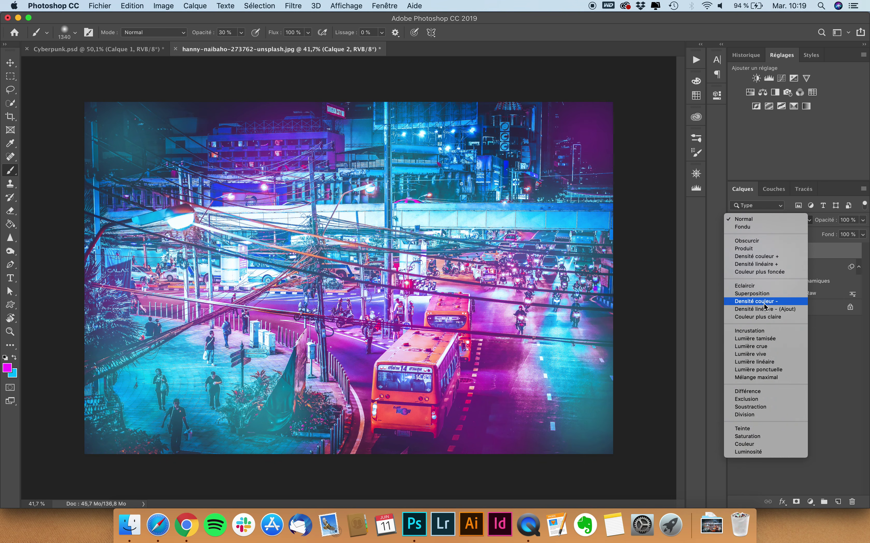
{"action": "left_click", "coordinate": [765, 304]}
{"action": "left_click", "coordinate": [862, 220]}
{"action": "left_click_drag", "start_coordinate": [846, 233], "coordinate": [830, 232]}
{"action": "left_click", "coordinate": [735, 252]}
{"action": "left_click", "coordinate": [735, 252]}
{"action": "left_click", "coordinate": [736, 252]}
{"action": "left_click", "coordinate": [735, 252]}
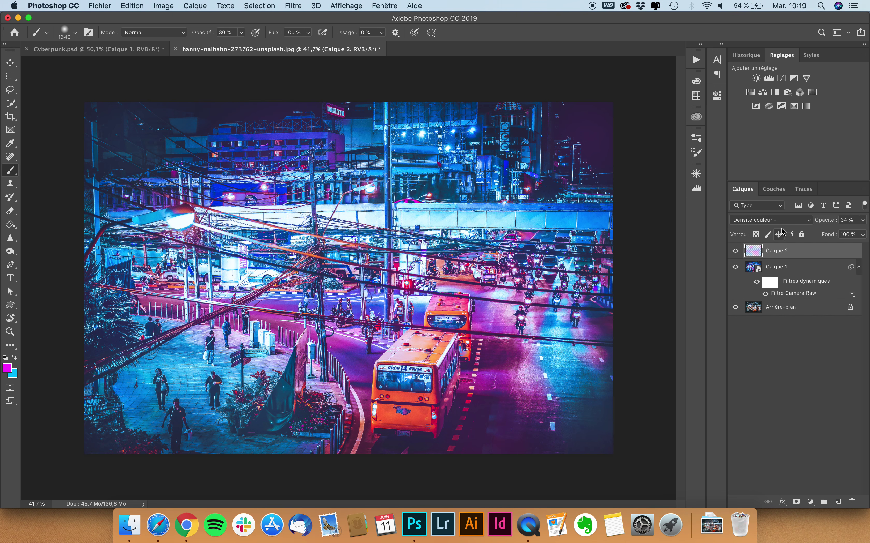
Review the blend modes for Calque 2, keep Densité couleur -, and set the layer's opacity to 35 %.
{"action": "left_click", "coordinate": [776, 220]}
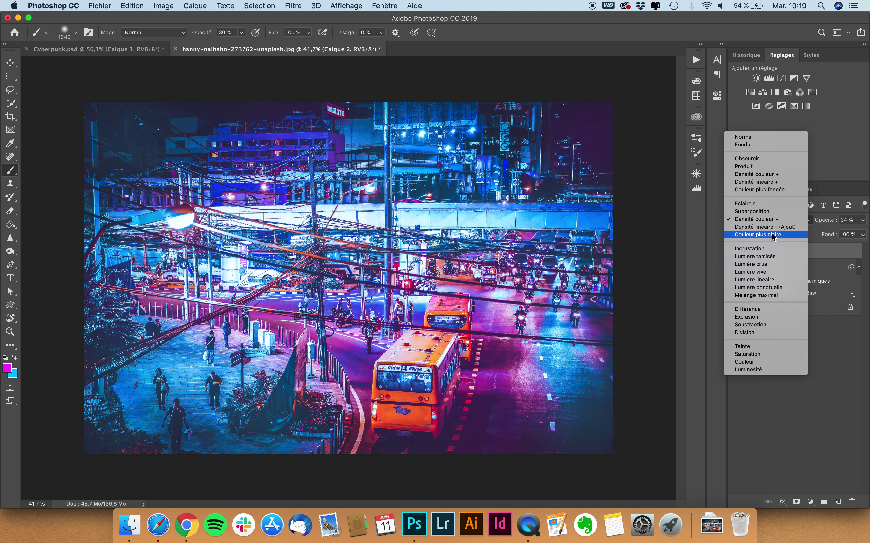
{"action": "left_click", "coordinate": [761, 222]}
{"action": "left_click", "coordinate": [862, 220]}
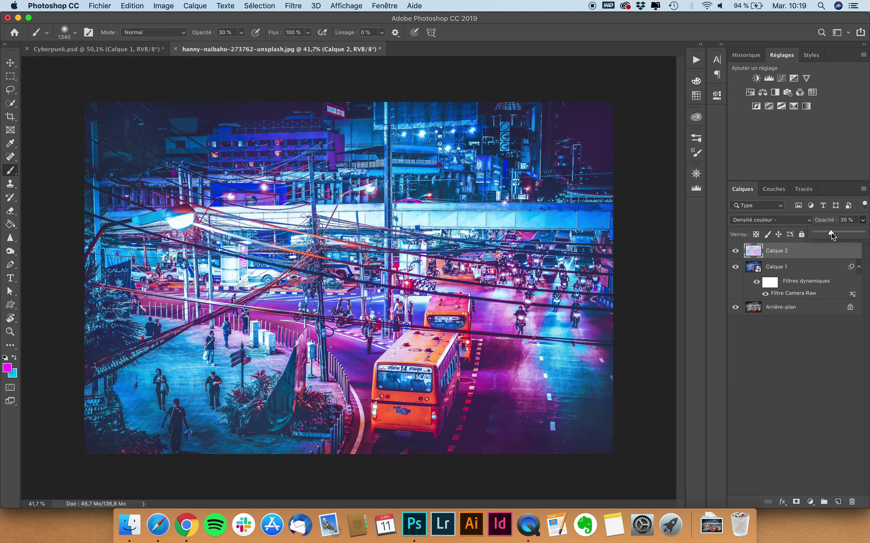
{"action": "left_click_drag", "start_coordinate": [845, 233], "coordinate": [831, 235]}
{"action": "left_click", "coordinate": [735, 251]}
{"action": "left_click", "coordinate": [735, 252]}
Compare the graded image with the original photo by hiding and showing Calque 2 and Calque 1.
{"action": "left_click", "coordinate": [11, 63]}
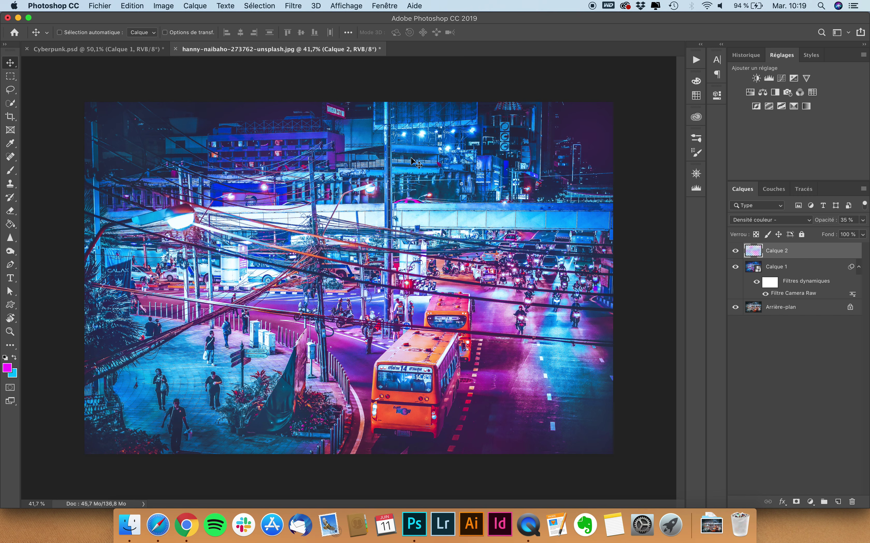
{"action": "left_click", "coordinate": [736, 252]}
{"action": "left_click", "coordinate": [735, 267]}
{"action": "left_click", "coordinate": [735, 267]}
{"action": "left_click", "coordinate": [736, 255]}
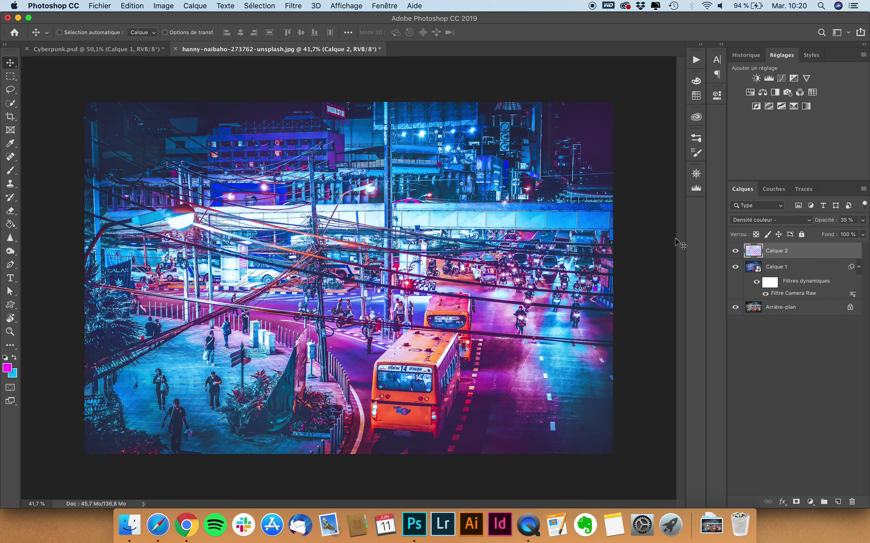